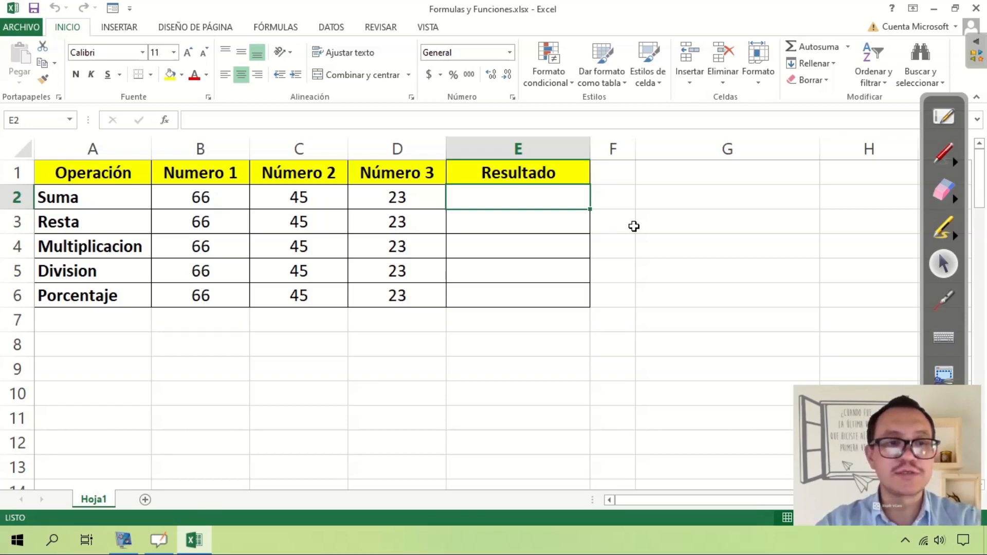
# Go through the operation names in column A, from Suma to Porcentaje.
pyautogui.click(96, 201)
pyautogui.click(88, 223)
pyautogui.click(85, 246)
pyautogui.click(84, 269)
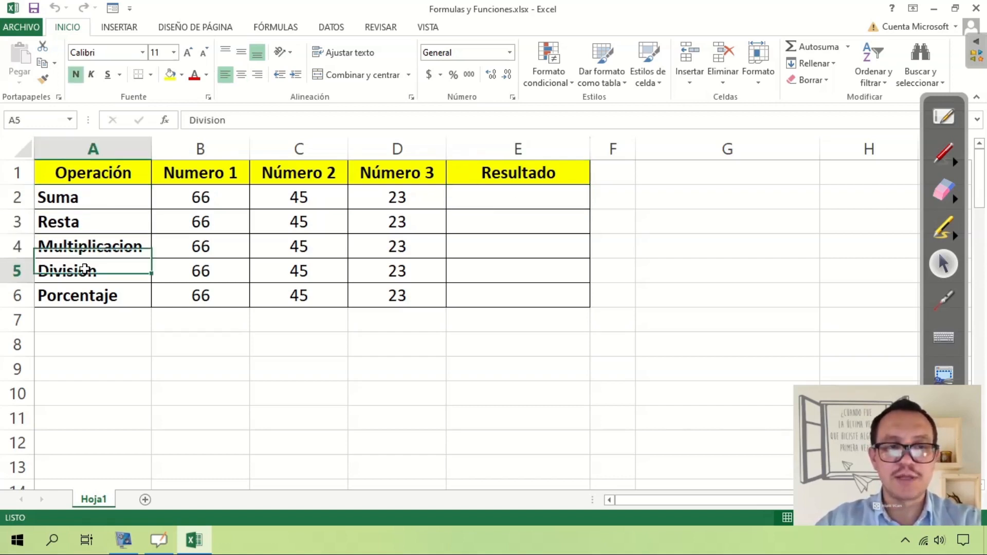
pyautogui.click(80, 298)
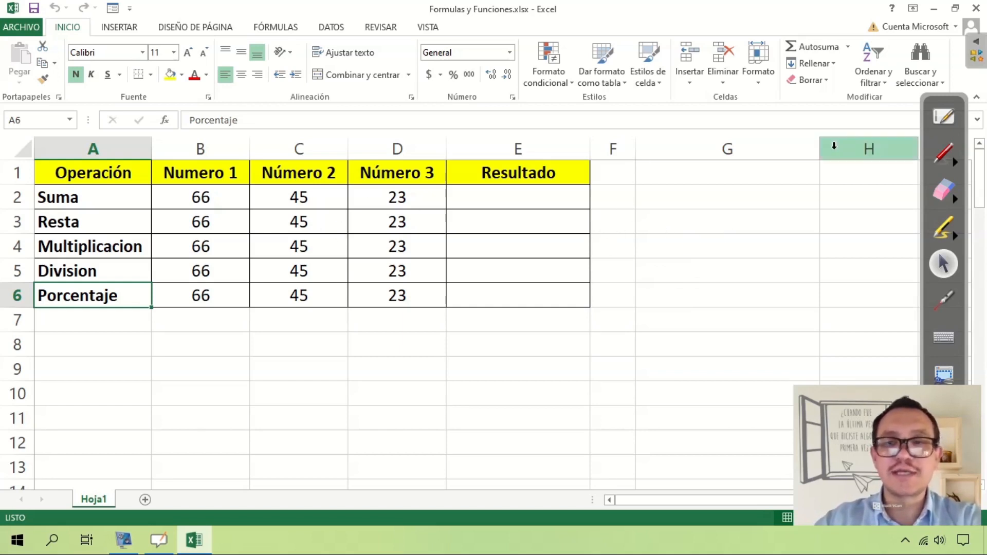
# Circle the three numbers in the Suma row, B2, C2 and D2, with the yellow annotation pen.
pyautogui.click(941, 157)
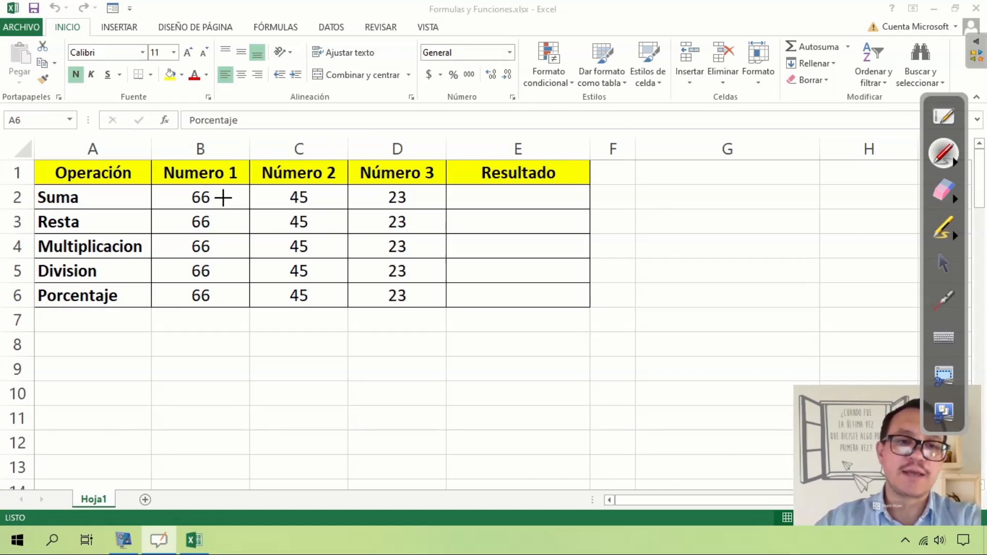
pyautogui.click(222, 190)
pyautogui.moveTo(222, 190)
pyautogui.mouseDown()
pyautogui.moveTo(180, 186)
pyautogui.moveTo(210, 212)
pyautogui.moveTo(224, 203)
pyautogui.mouseUp()
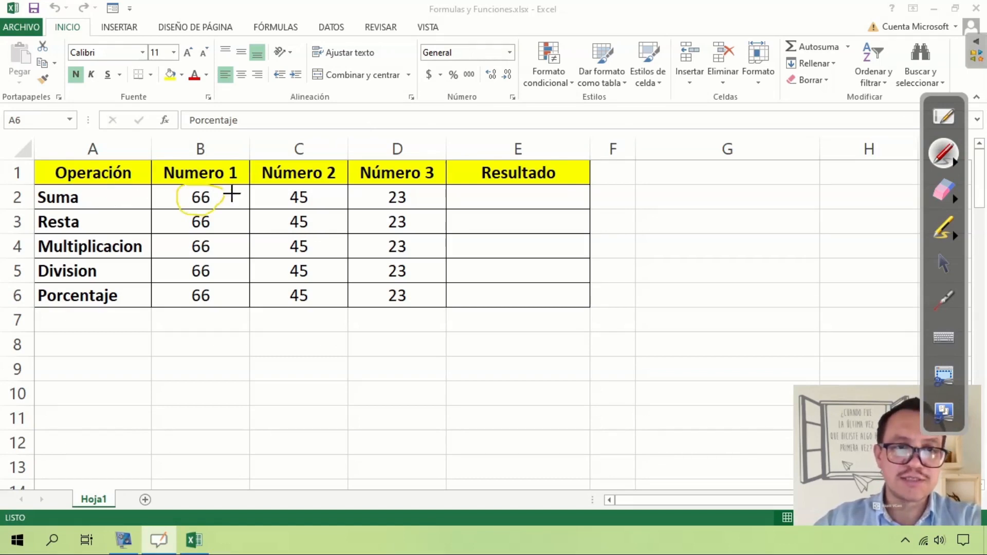
pyautogui.moveTo(311, 188)
pyautogui.mouseDown()
pyautogui.moveTo(307, 216)
pyautogui.moveTo(316, 195)
pyautogui.mouseUp()
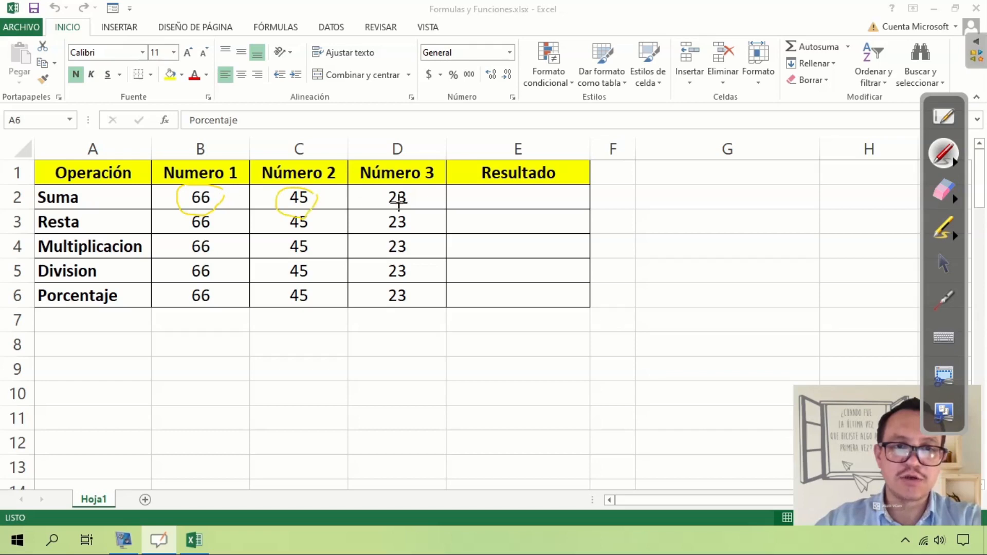
pyautogui.moveTo(409, 194)
pyautogui.mouseDown()
pyautogui.moveTo(371, 201)
pyautogui.moveTo(426, 213)
pyautogui.moveTo(381, 194)
pyautogui.mouseUp()
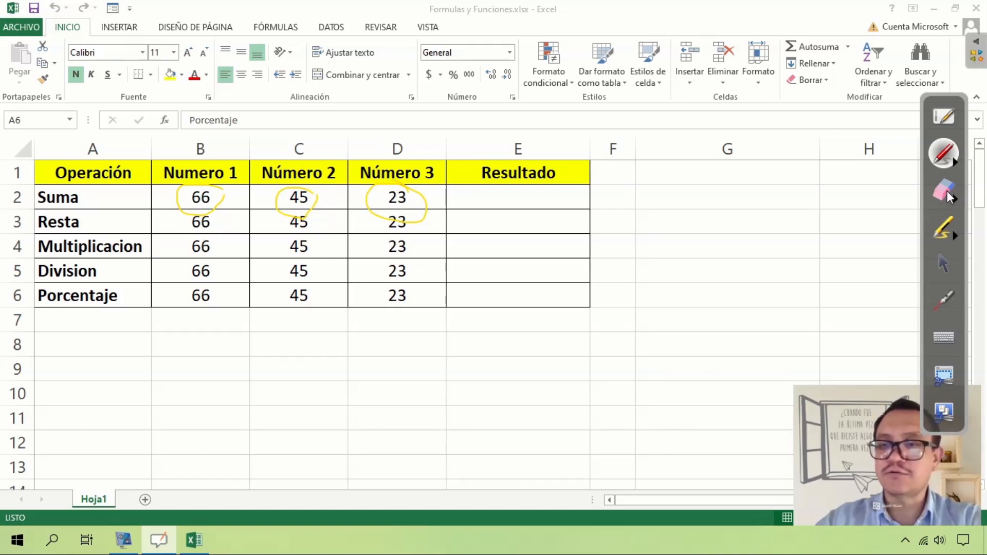
# Set the annotation pen colour to red and erase the yellow circles from the Suma row.
pyautogui.click(957, 164)
pyautogui.click(751, 161)
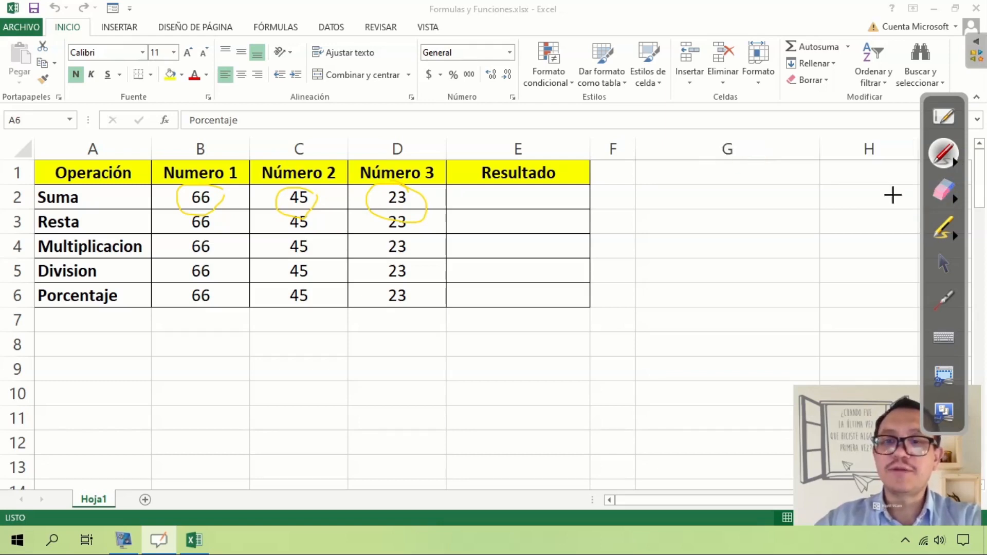
pyautogui.click(944, 191)
pyautogui.moveTo(440, 197)
pyautogui.mouseDown()
pyautogui.moveTo(391, 216)
pyautogui.moveTo(198, 194)
pyautogui.mouseUp()
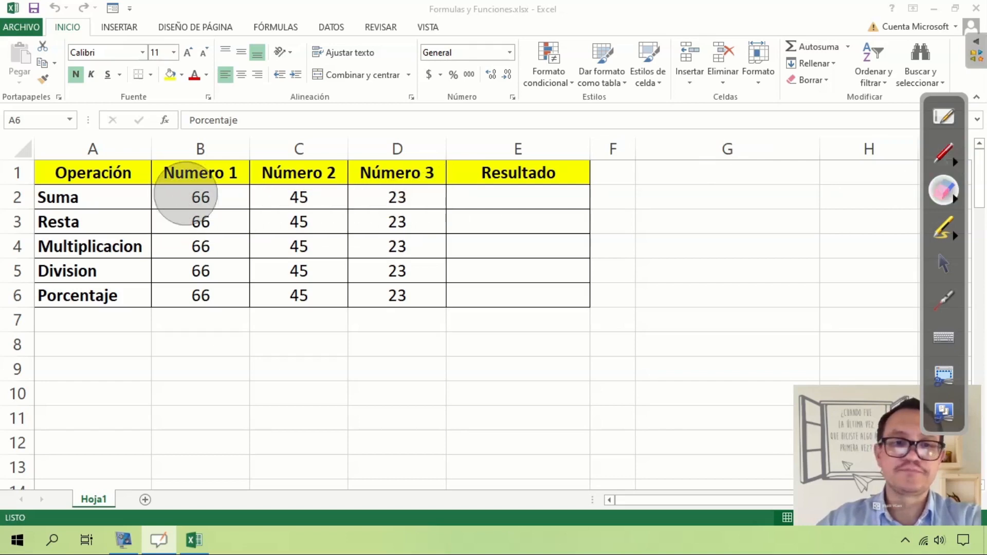
pyautogui.click(943, 263)
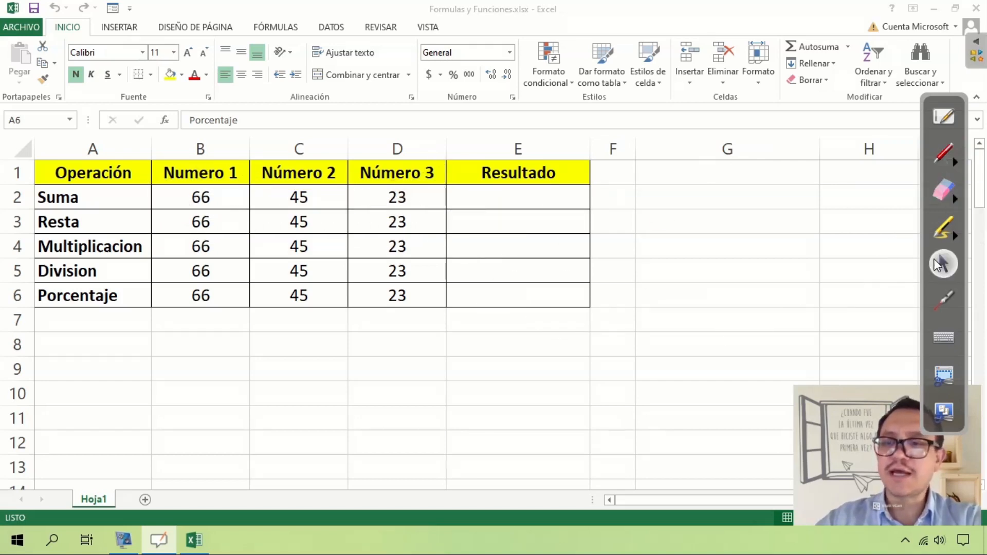
# Open the Windows Calculator and move its window so the three number columns stay uncovered.
pyautogui.press('super')
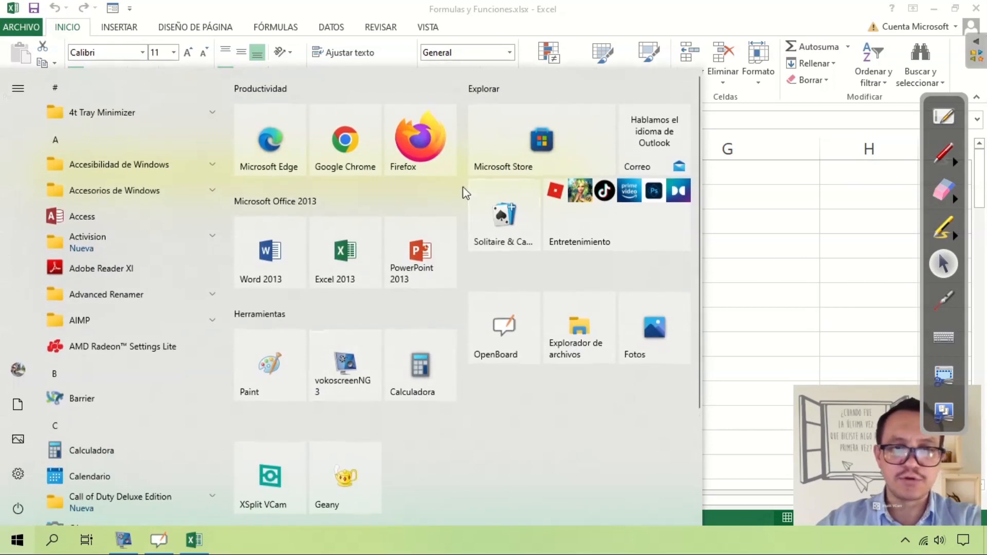
pyautogui.click(446, 365)
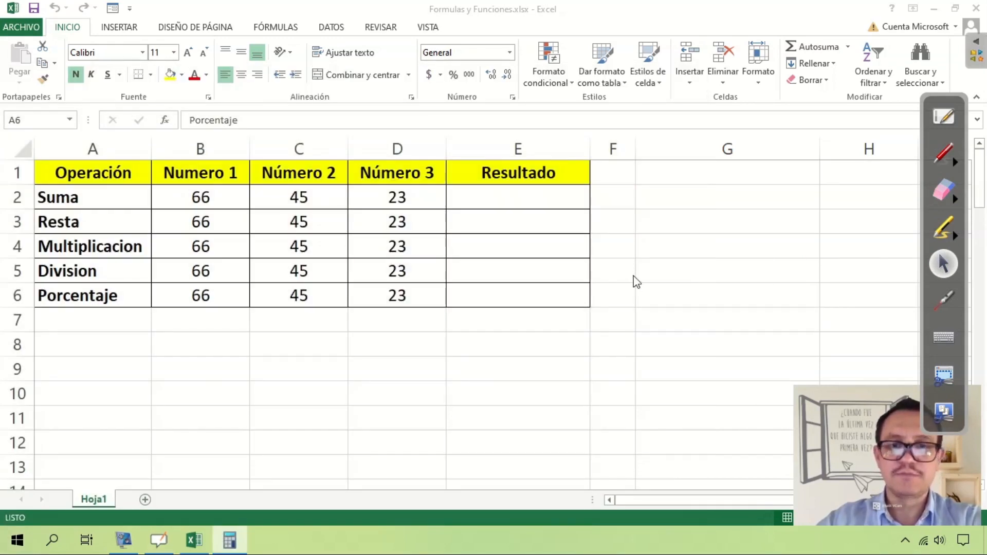
pyautogui.moveTo(313, 65); pyautogui.dragTo(662, 39)
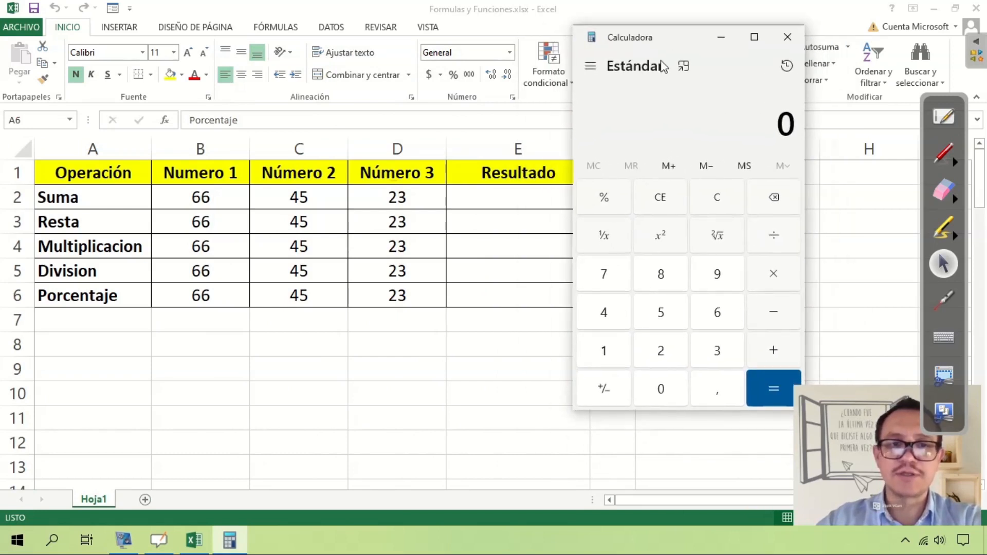
# Calculate 66 + 45 + 23 in the calculator, and close it.
pyautogui.click(718, 314)
pyautogui.click(718, 315)
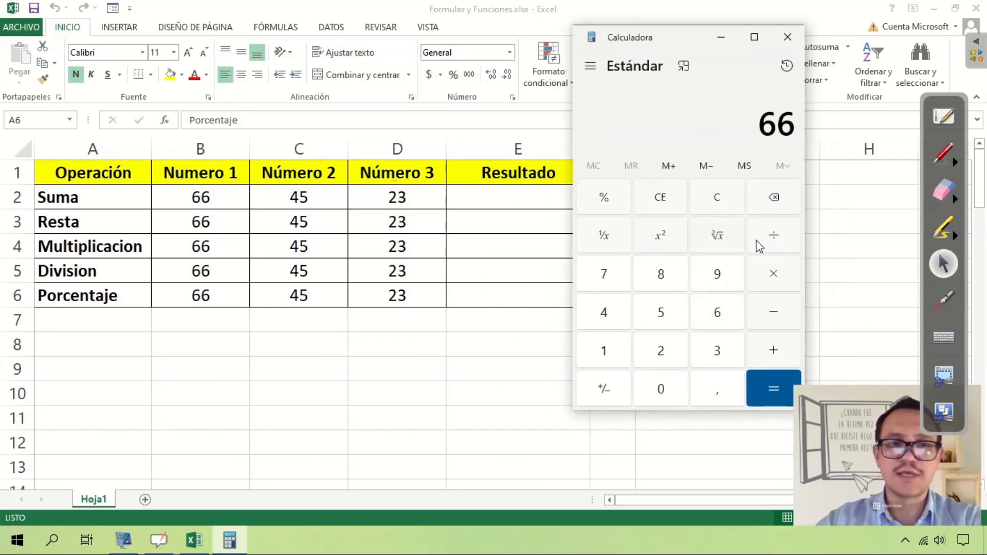
pyautogui.click(773, 350)
pyautogui.click(629, 315)
pyautogui.click(663, 312)
pyautogui.click(773, 352)
pyautogui.click(674, 352)
pyautogui.click(718, 350)
pyautogui.click(774, 388)
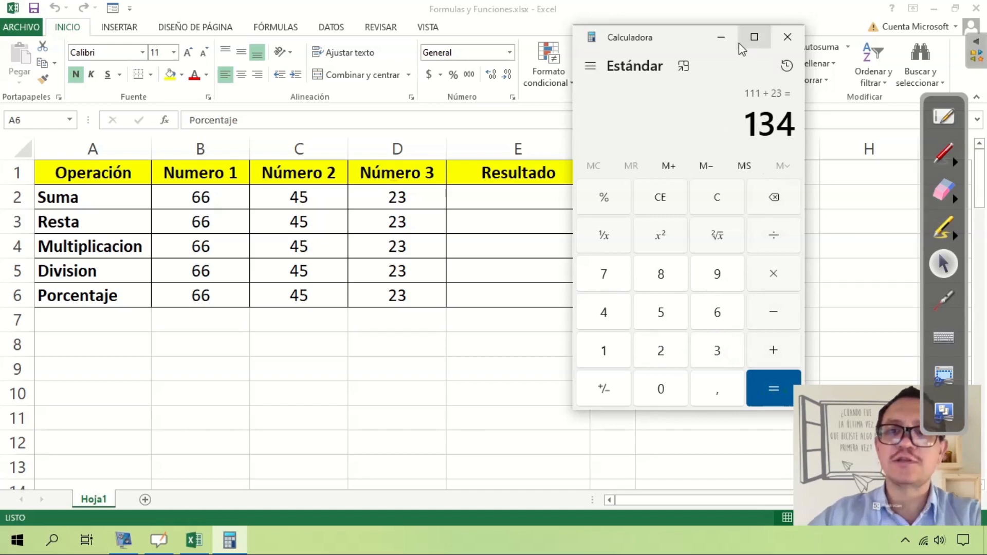
pyautogui.click(788, 37)
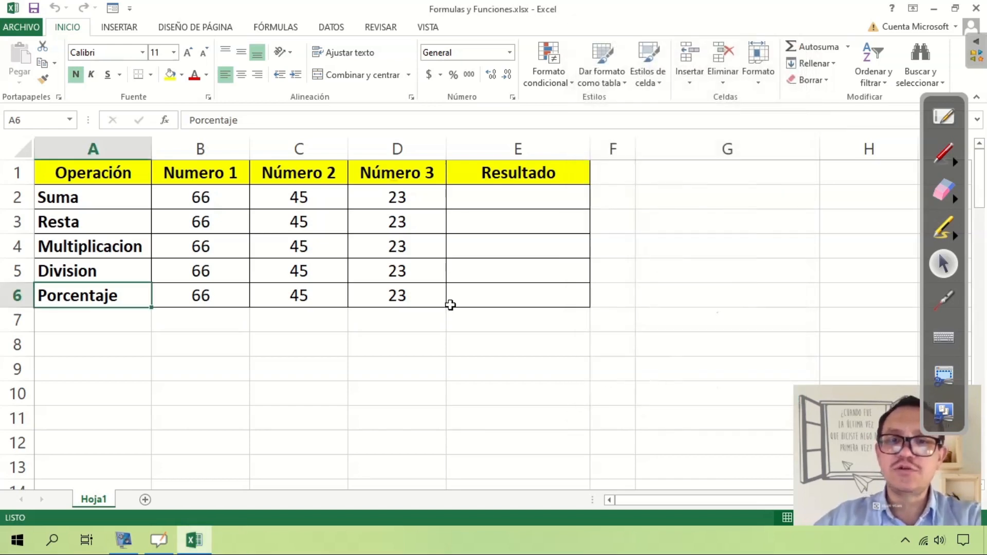
# Begin a formula with an equals sign in cell E2, the Resultado cell of the Suma row.
pyautogui.click(487, 196)
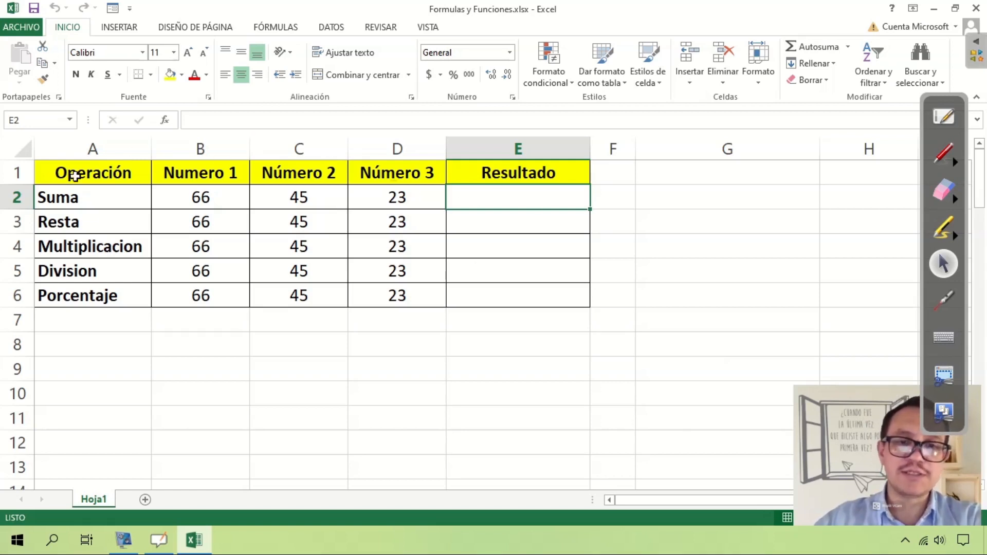
pyautogui.click(538, 321)
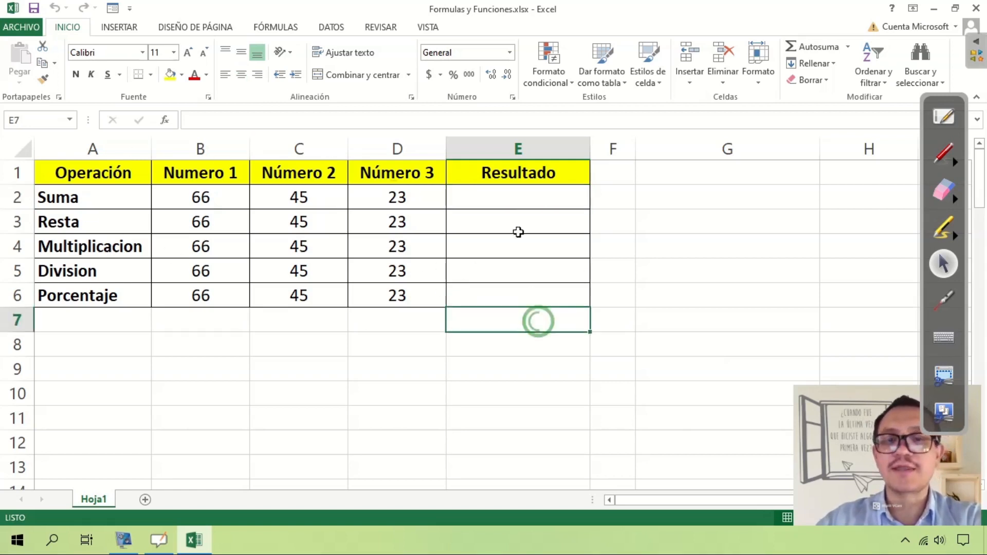
pyautogui.click(512, 200)
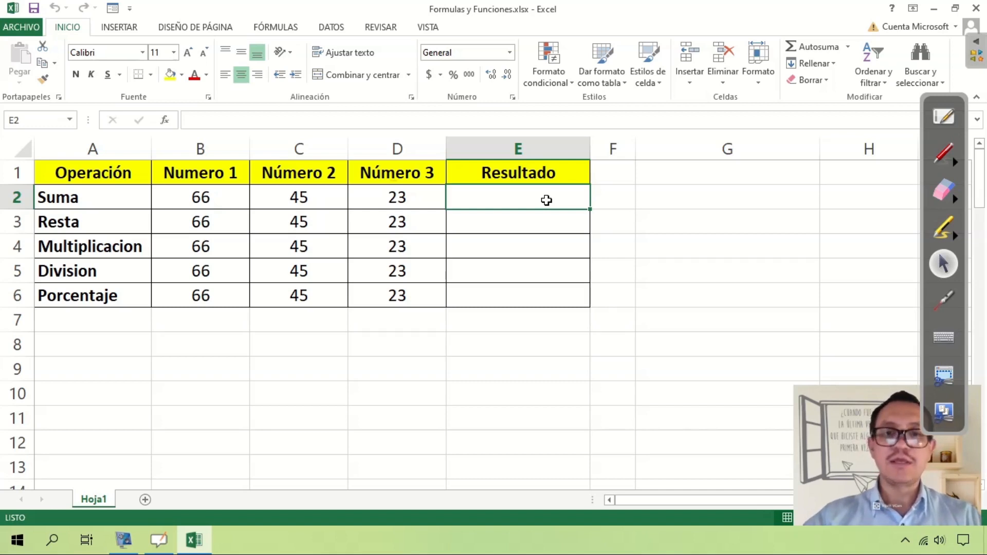
pyautogui.write('=')
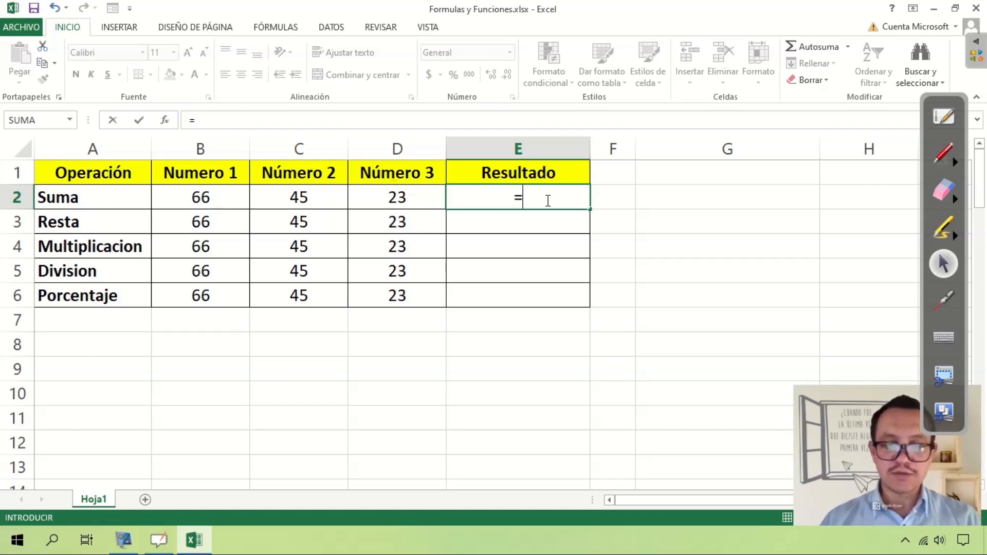
pyautogui.write('66')
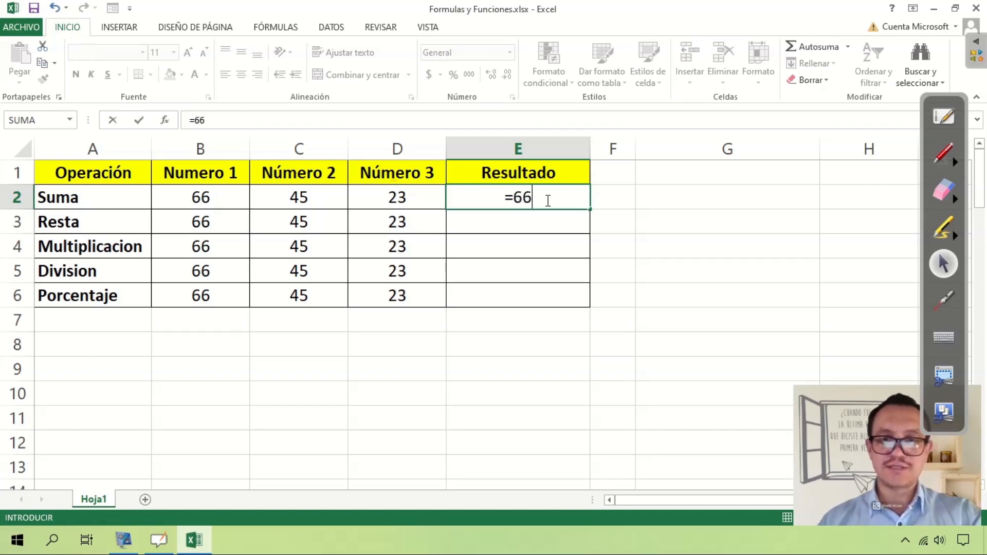
pyautogui.press('BackSpace')
pyautogui.press('BackSpace')
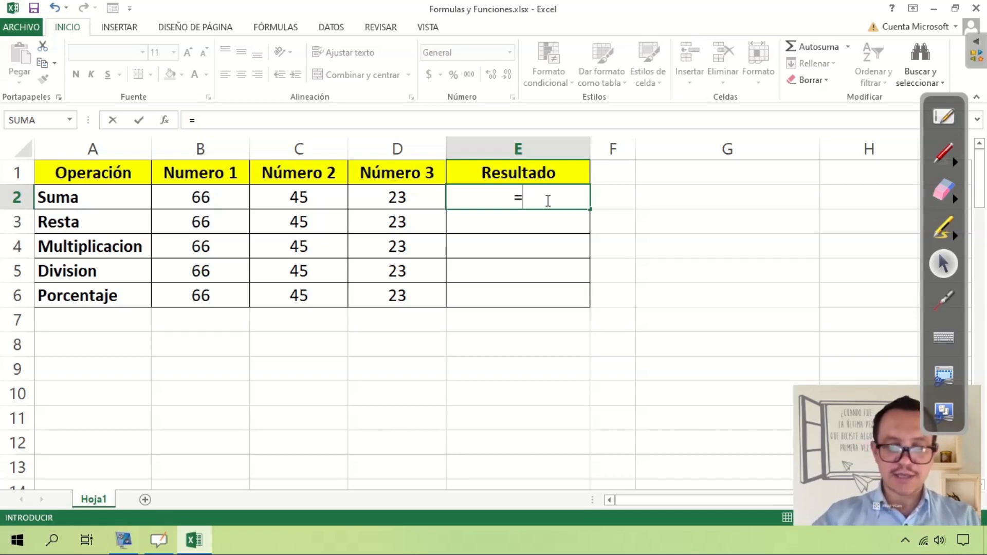
# Complete the formula in E2 as =B2+C2+D2 using cell references.
pyautogui.write('B2')
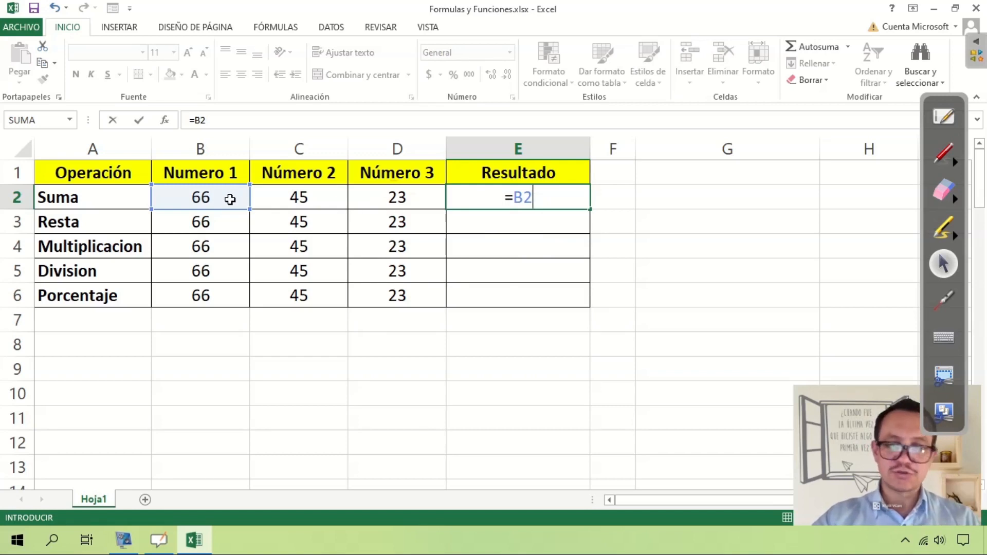
pyautogui.write('+')
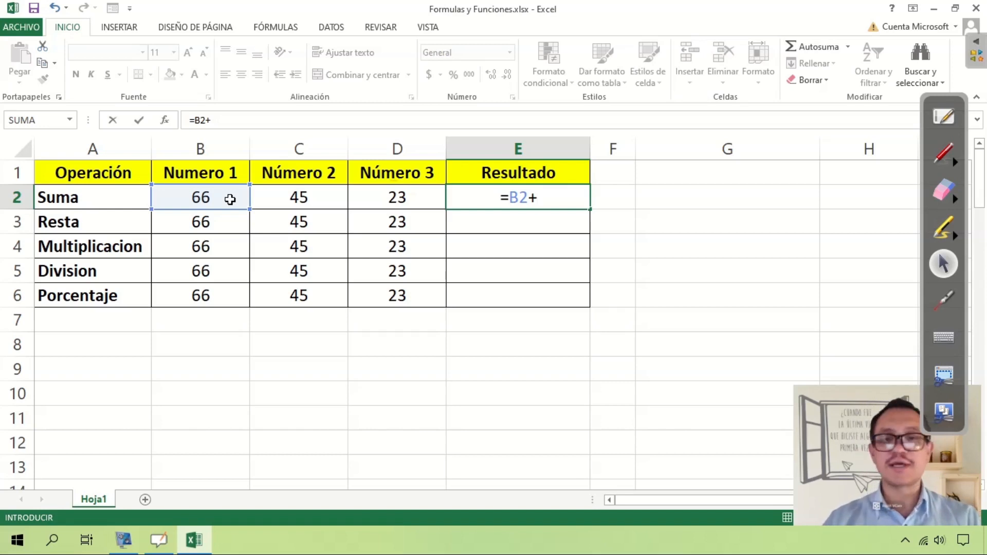
pyautogui.write('C2')
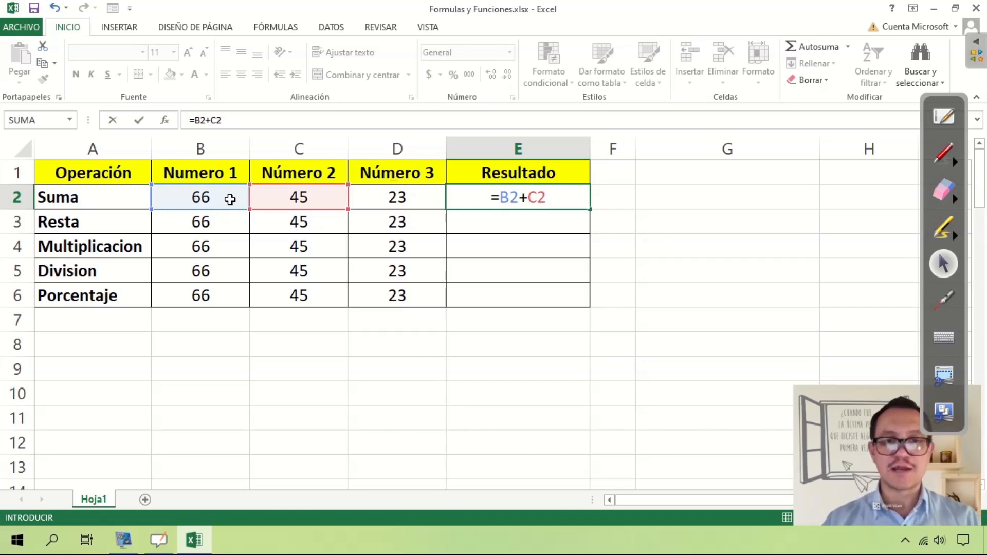
pyautogui.write('+')
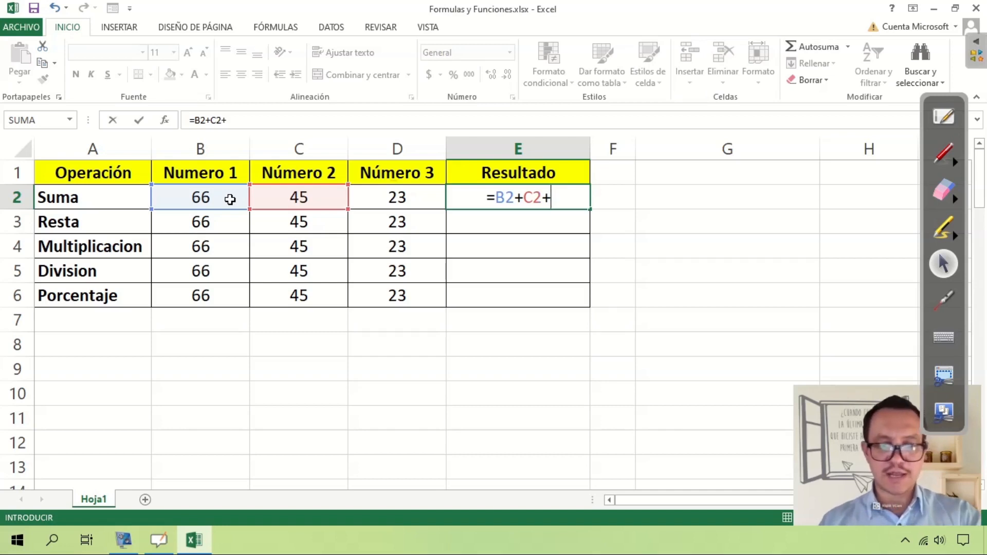
pyautogui.write('D2')
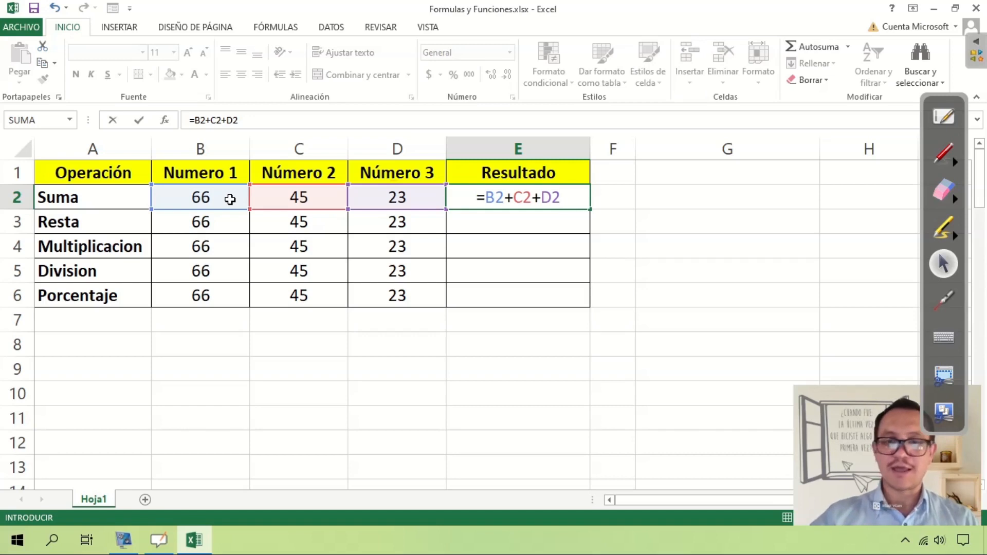
pyautogui.press('Return')
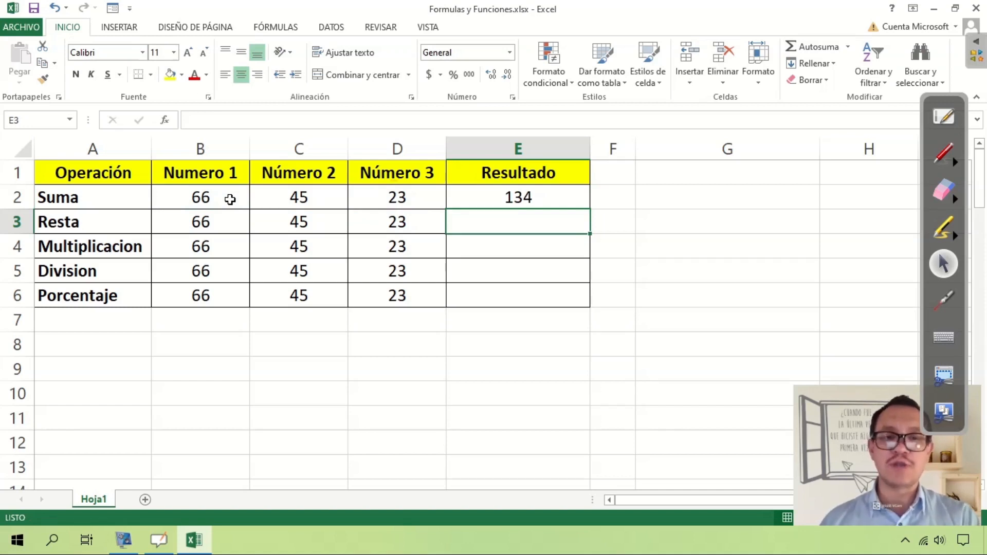
# Circle the result in E2 and its formula in the formula bar with the red annotation pen.
pyautogui.click(514, 196)
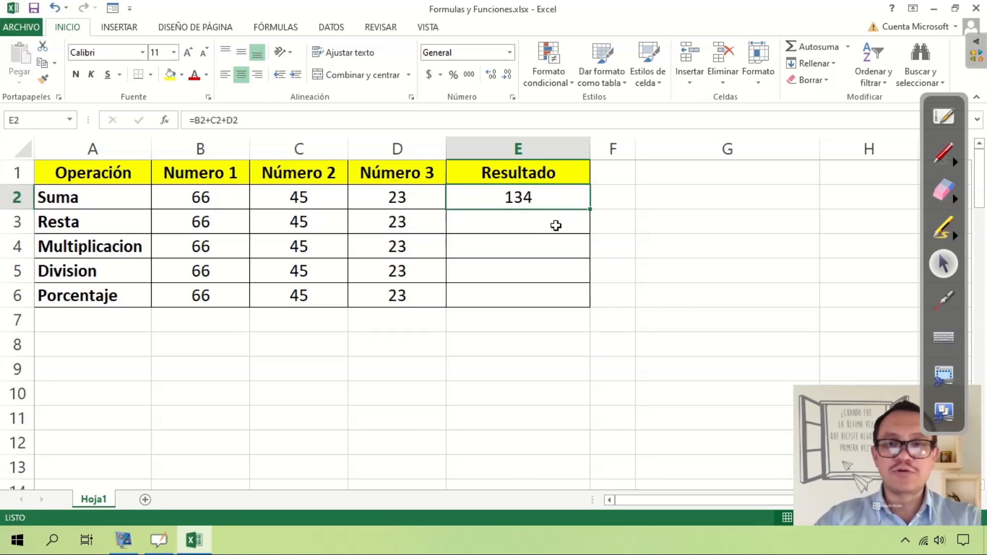
pyautogui.click(951, 156)
pyautogui.moveTo(498, 211)
pyautogui.mouseDown()
pyautogui.moveTo(569, 195)
pyautogui.moveTo(487, 202)
pyautogui.moveTo(497, 216)
pyautogui.mouseUp()
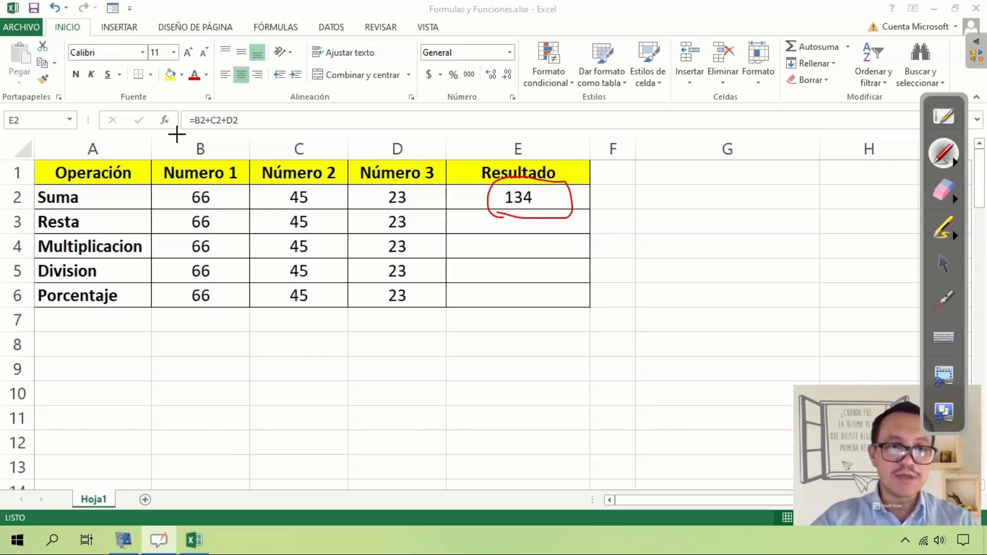
pyautogui.moveTo(252, 115); pyautogui.dragTo(190, 109)
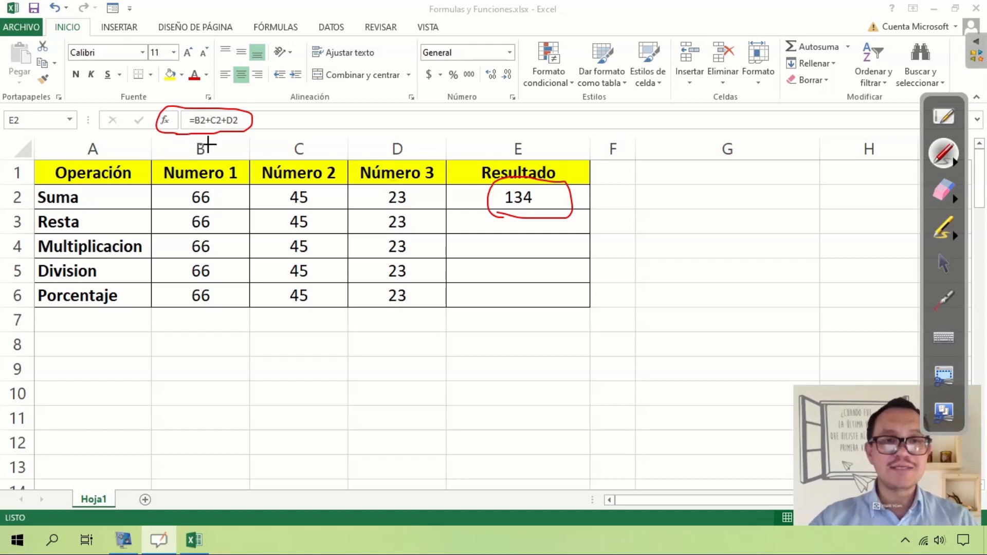
pyautogui.click(948, 262)
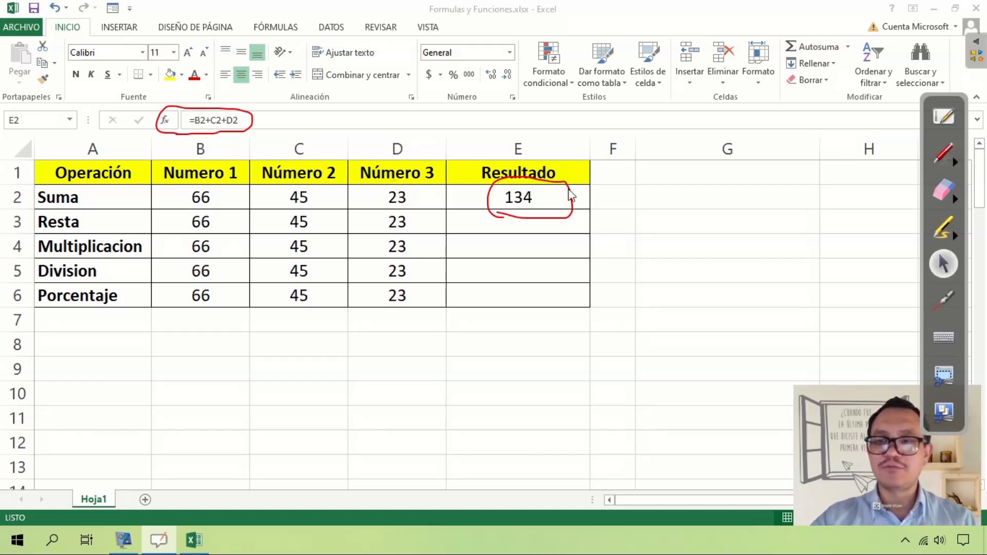
# Inspect the formula inside cell E2 in edit mode, leaving it unedited and the cell selected.
pyautogui.click(470, 197)
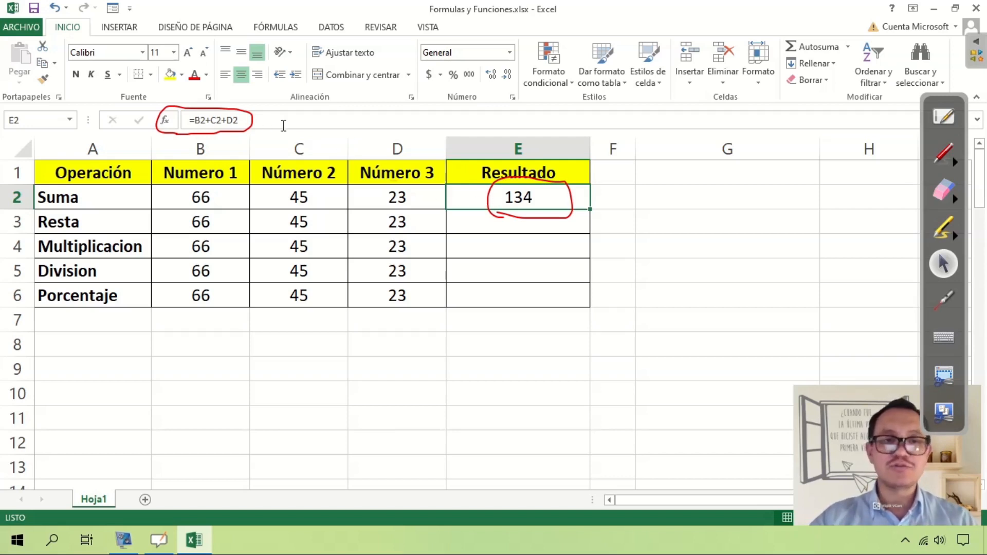
pyautogui.doubleClick(550, 200)
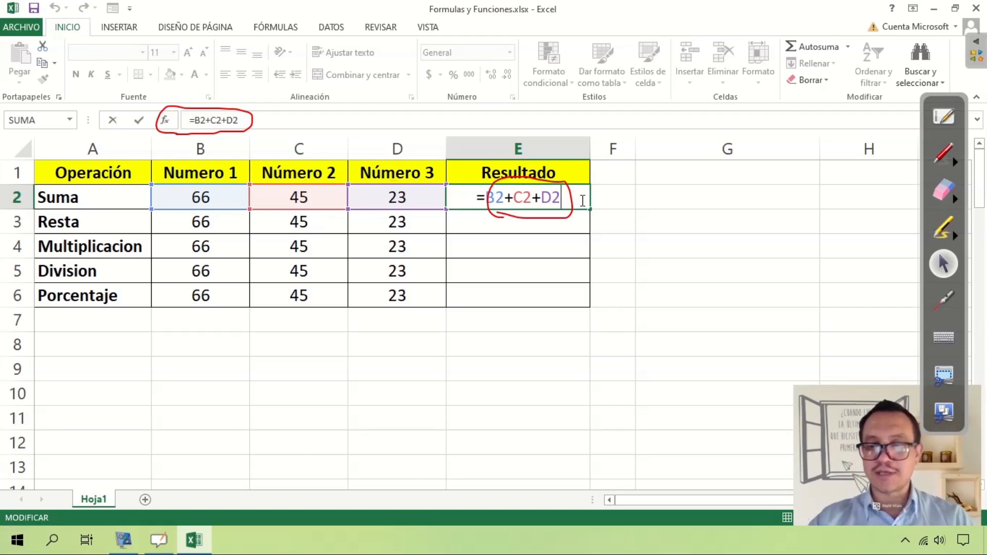
pyautogui.press('Return')
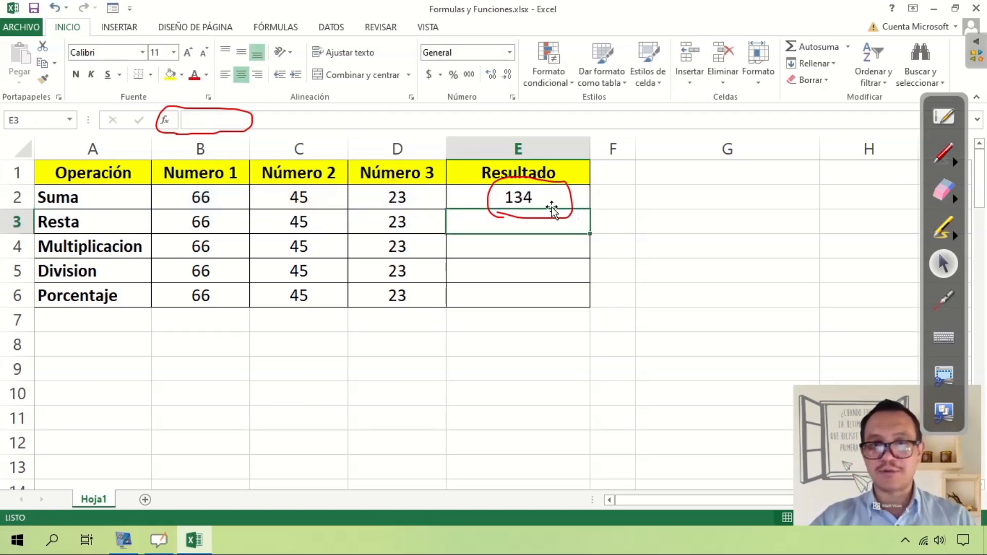
pyautogui.click(540, 197)
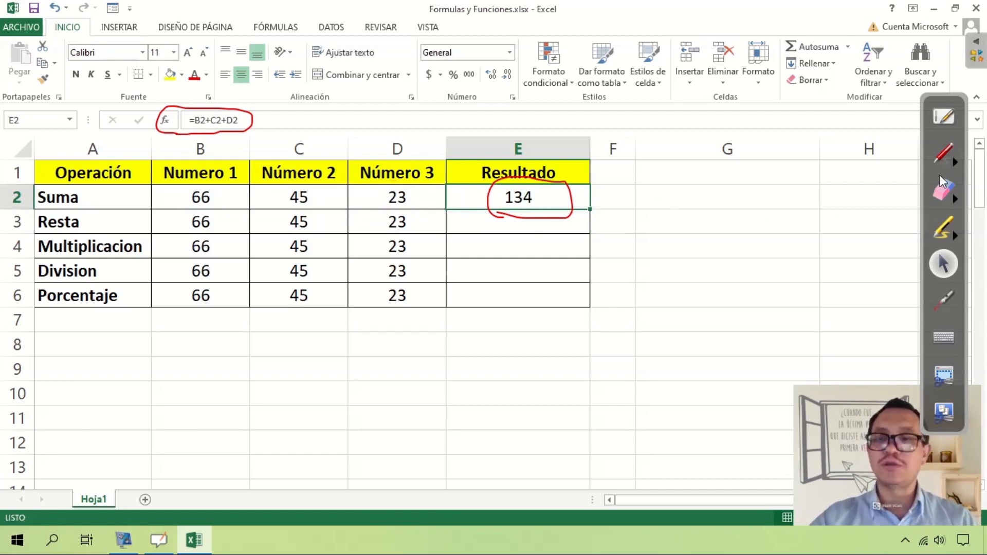
# Erase the red annotation circles around E2's result and the formula bar, and return to the selection pointer with E2 selected.
pyautogui.click(944, 189)
pyautogui.moveTo(813, 190); pyautogui.dragTo(489, 194)
pyautogui.moveTo(244, 113); pyautogui.dragTo(148, 123)
pyautogui.click(944, 263)
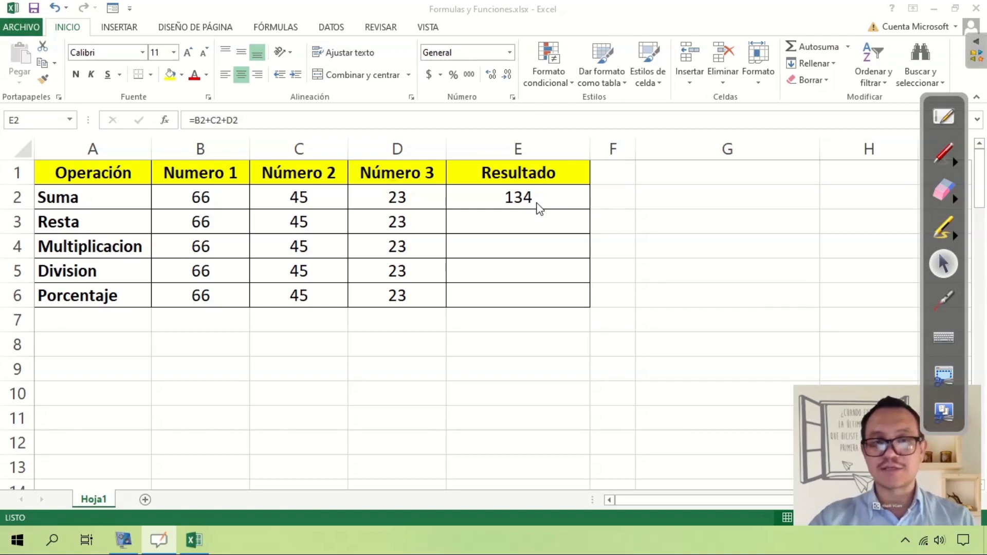
pyautogui.click(507, 196)
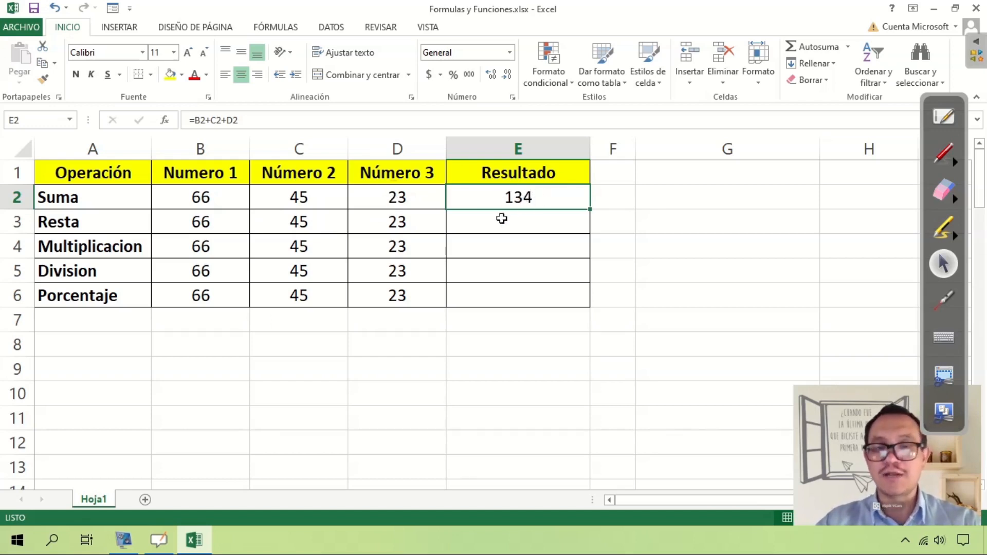
# Set Numero 1 in the Suma row (B2) to 78 and check the recalculated result in E2.
pyautogui.click(219, 204)
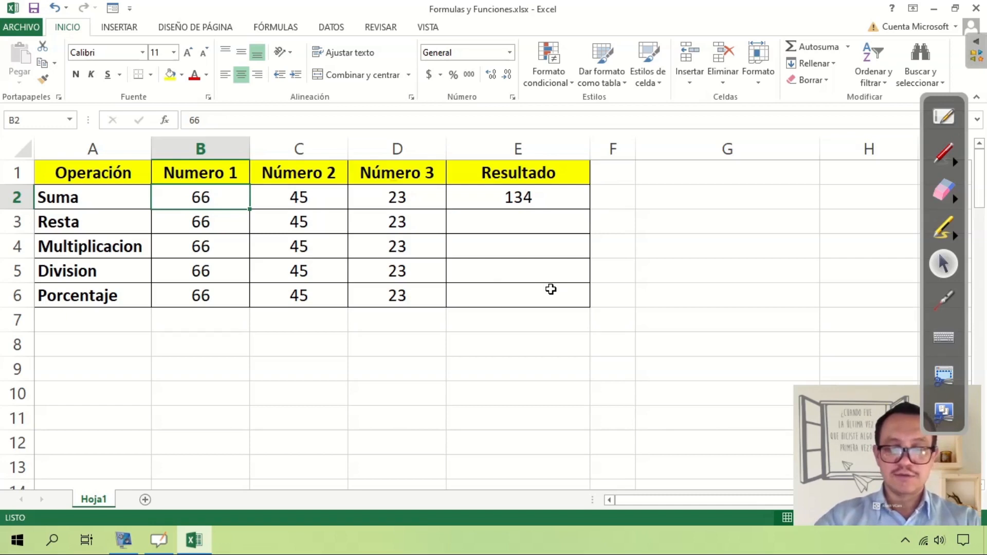
pyautogui.write('78')
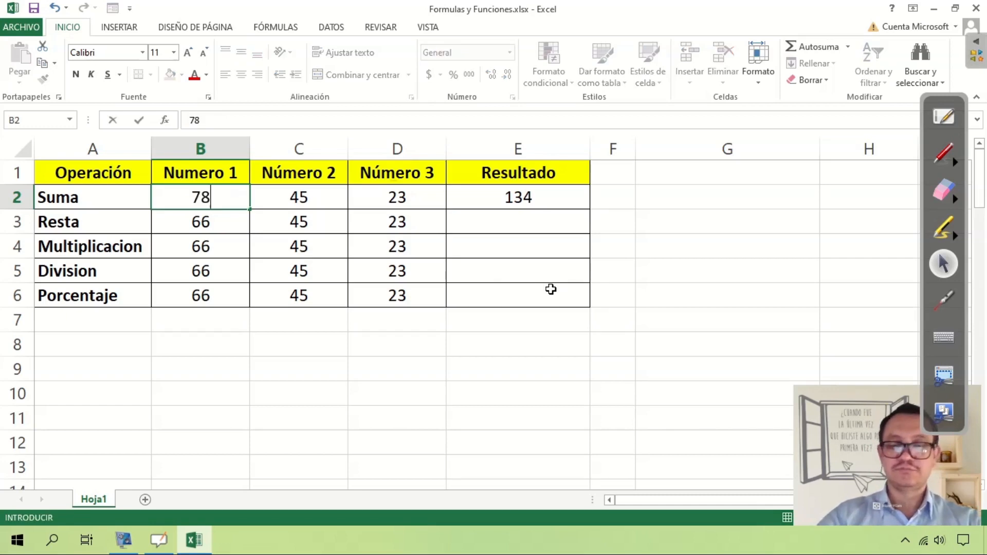
pyautogui.press('Return')
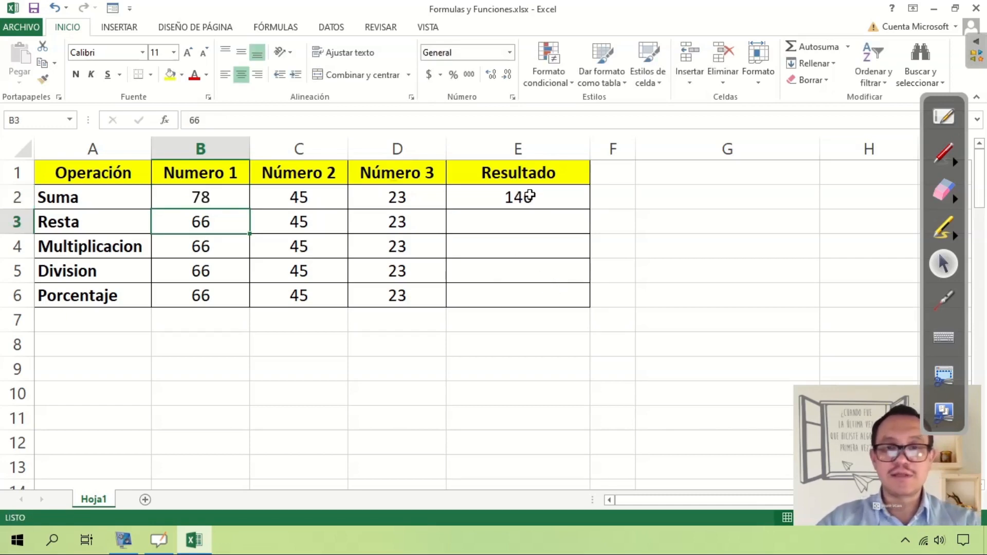
pyautogui.click(546, 198)
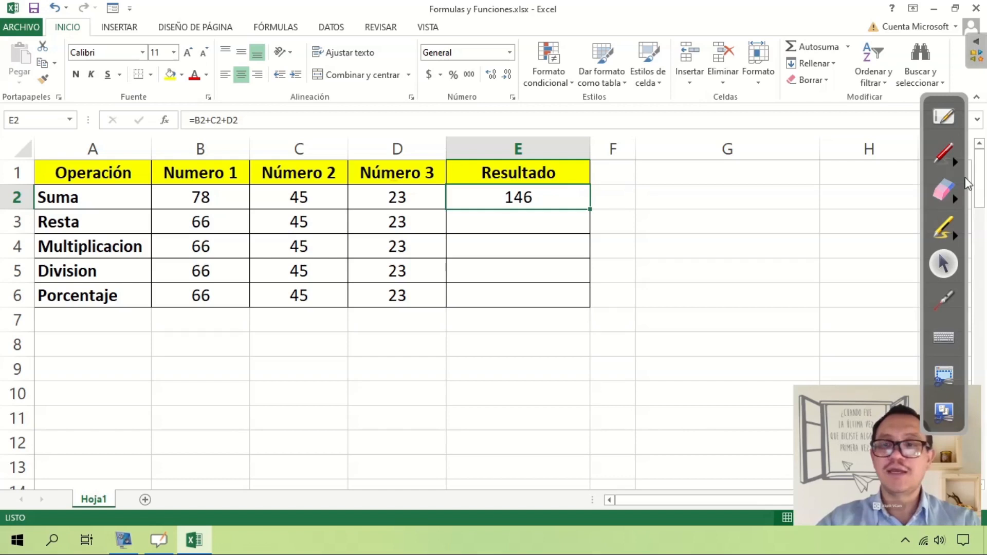
# Set Número 3 in the Suma row (D2) to 12.
pyautogui.click(197, 198)
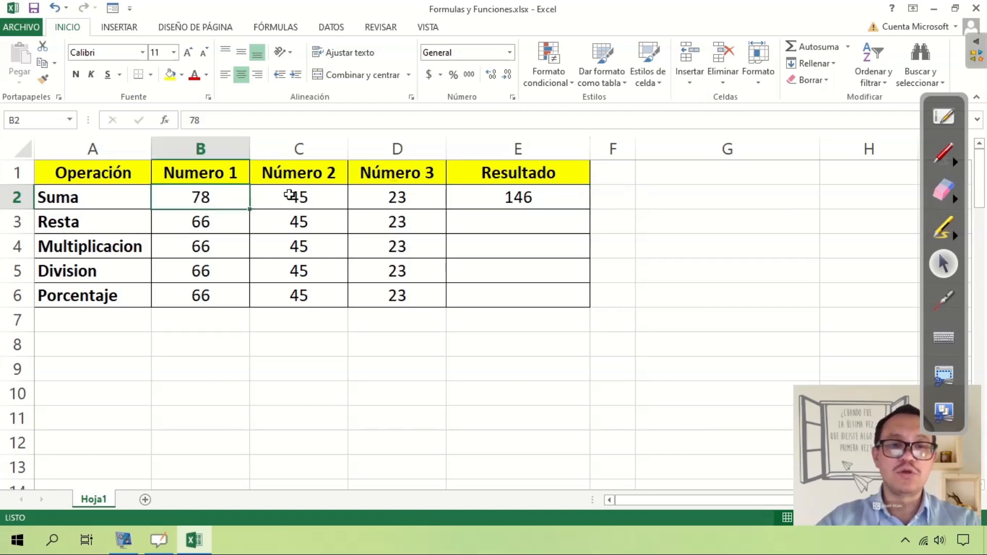
pyautogui.press('Right')
pyautogui.press('Right')
pyautogui.press('Left')
pyautogui.press('Left')
pyautogui.click(379, 202)
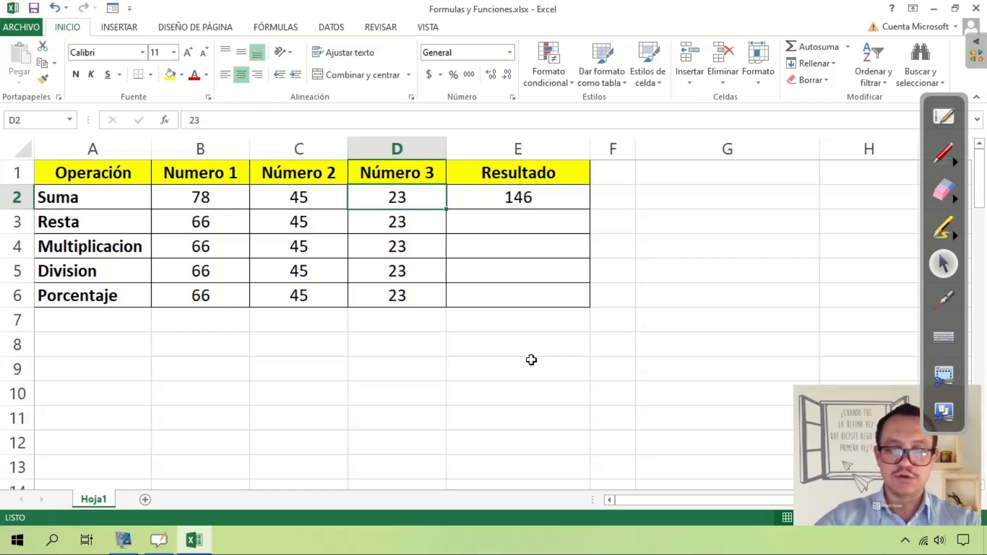
pyautogui.write('12')
pyautogui.press('Return')
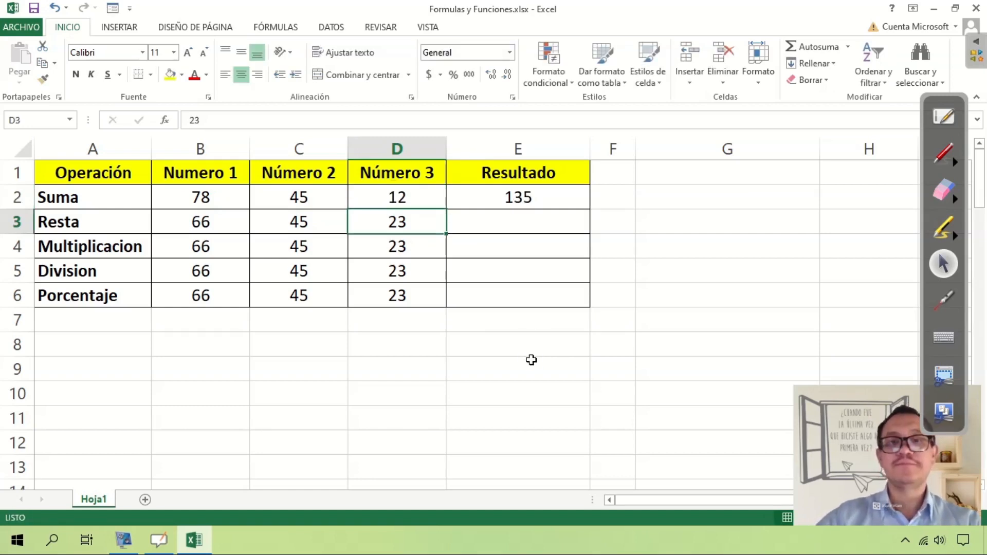
# Review the Suma formula in E2 and its source cells B2 and D2, leaving the formula unedited.
pyautogui.click(535, 195)
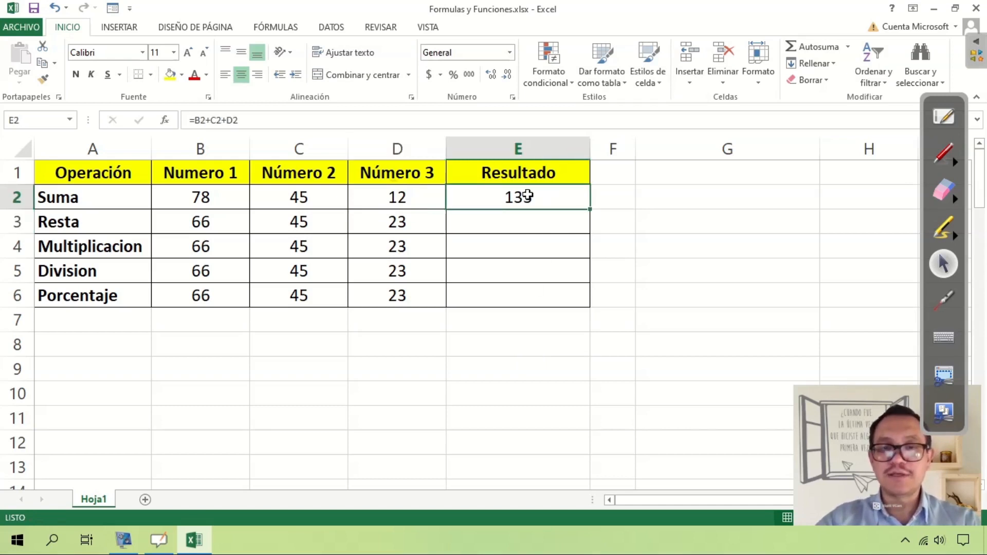
pyautogui.doubleClick(529, 195)
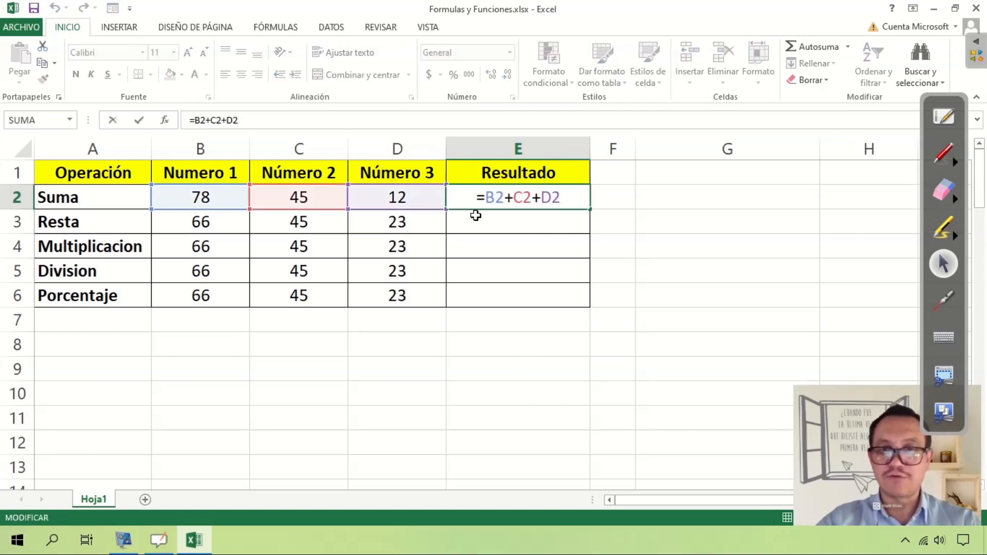
pyautogui.press('Escape')
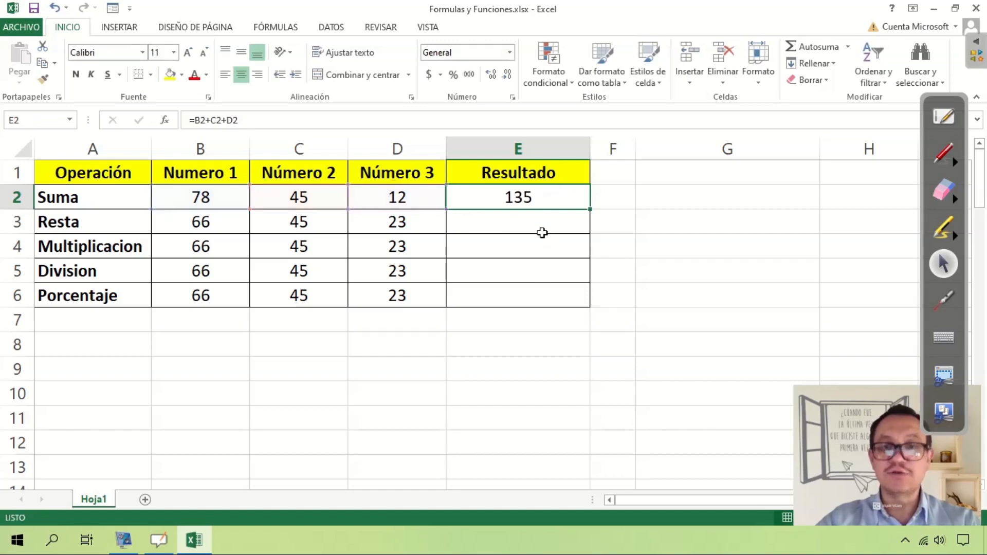
pyautogui.click(223, 199)
pyautogui.click(403, 199)
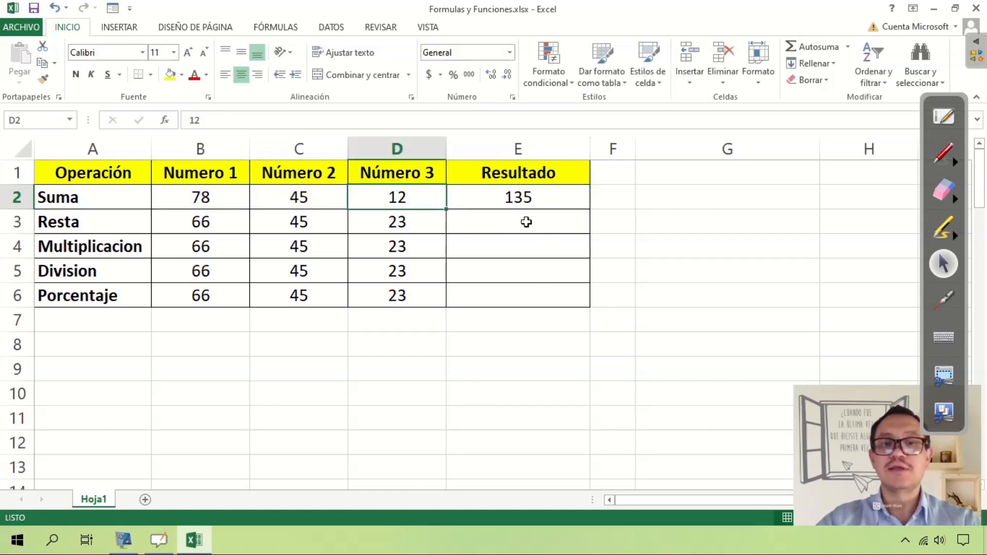
pyautogui.click(534, 196)
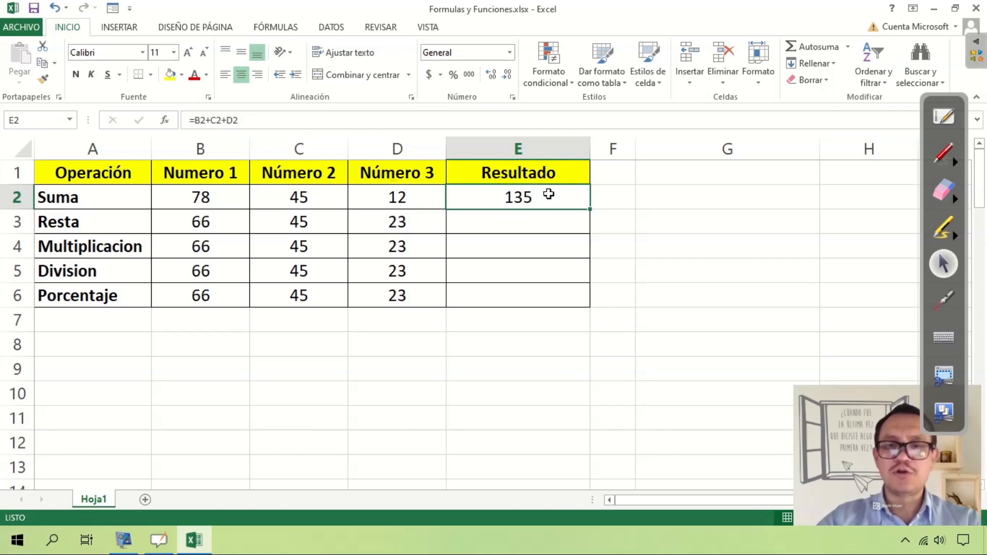
# Enter the formula =78+45+12 with literal numbers in cell G2, outside the table.
pyautogui.click(674, 202)
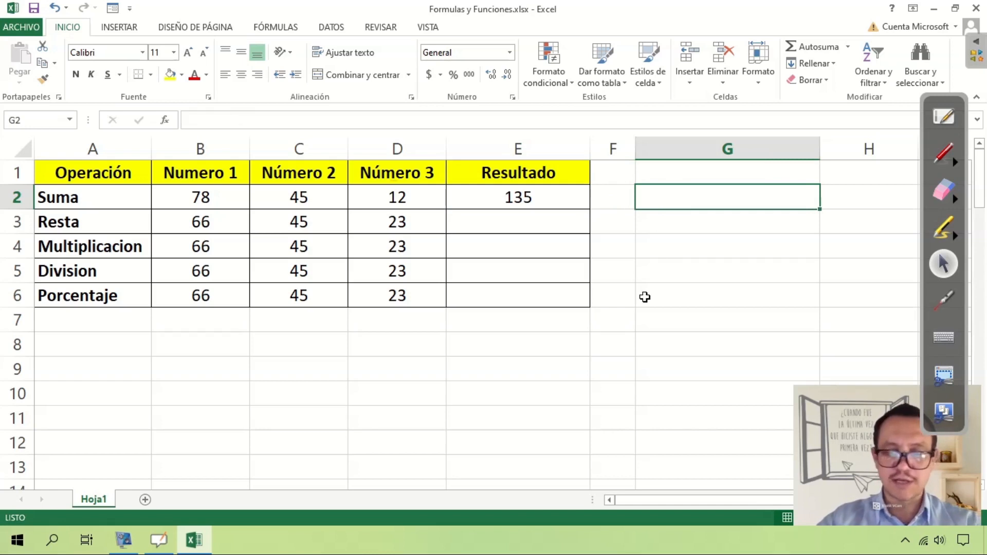
pyautogui.write('=')
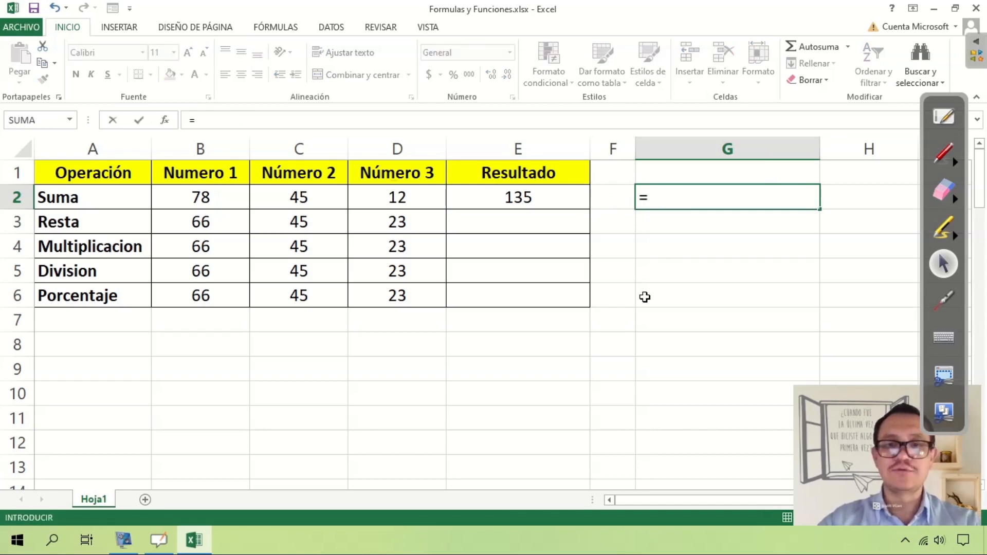
pyautogui.write('78')
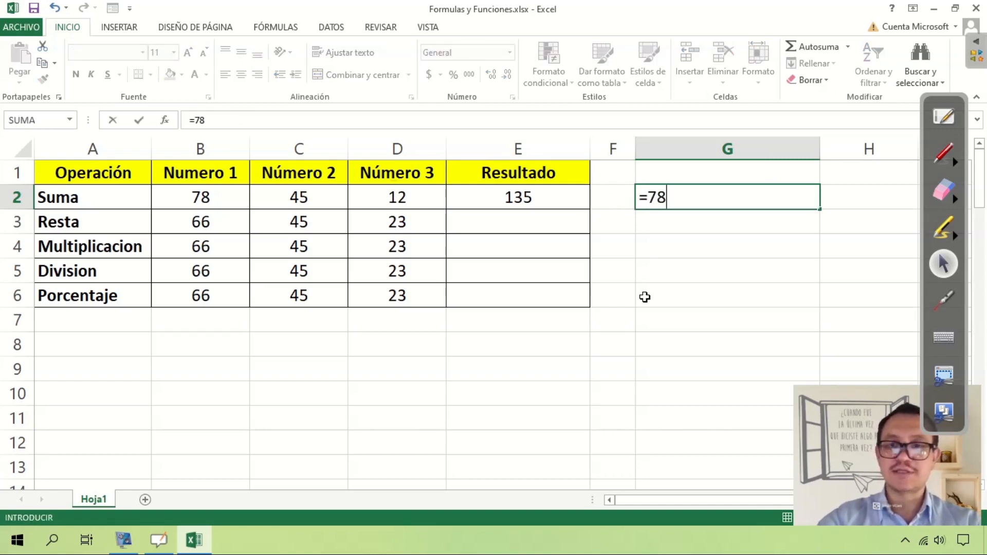
pyautogui.write('+45')
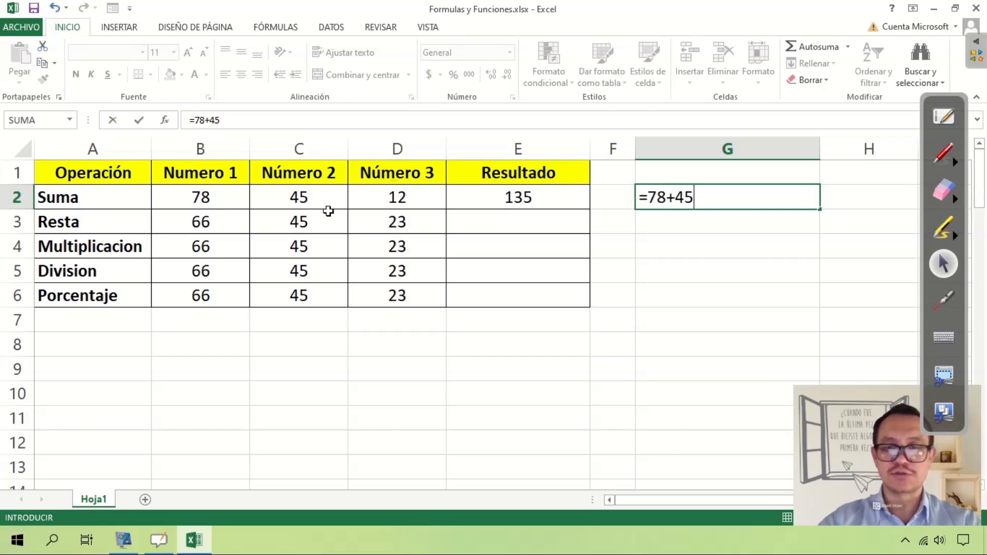
pyautogui.write('+12')
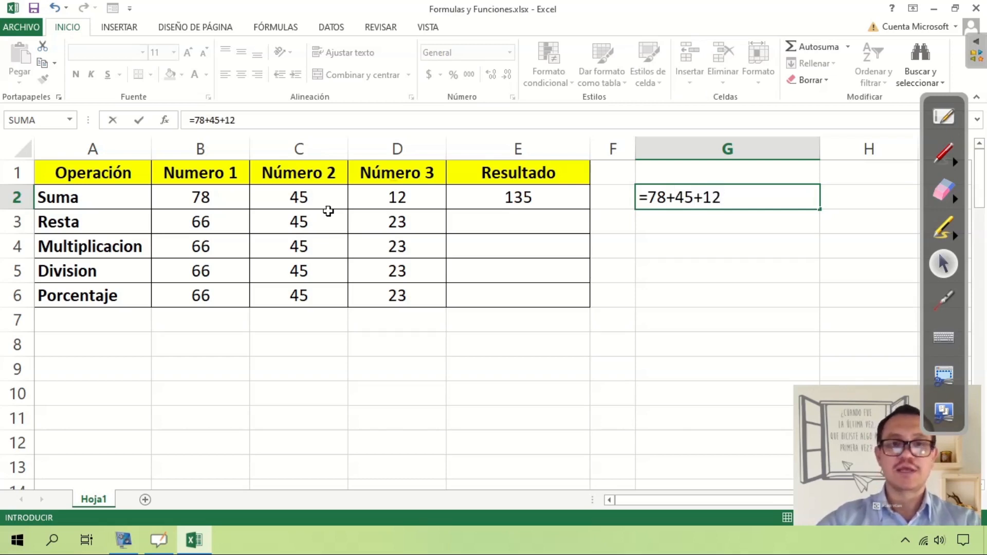
pyautogui.press('Return')
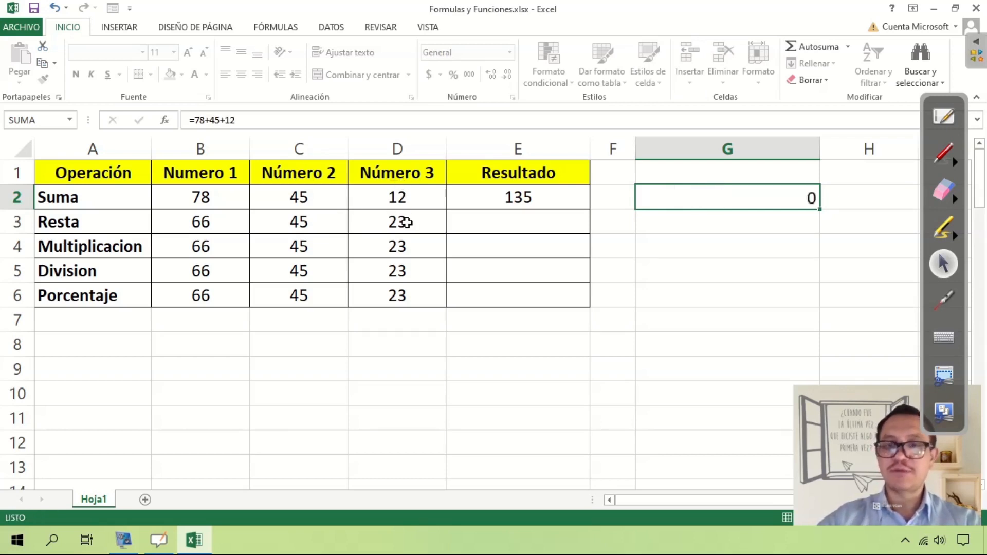
# Inspect the literal-number formula inside G2 in edit mode, leaving it unedited.
pyautogui.click(744, 192)
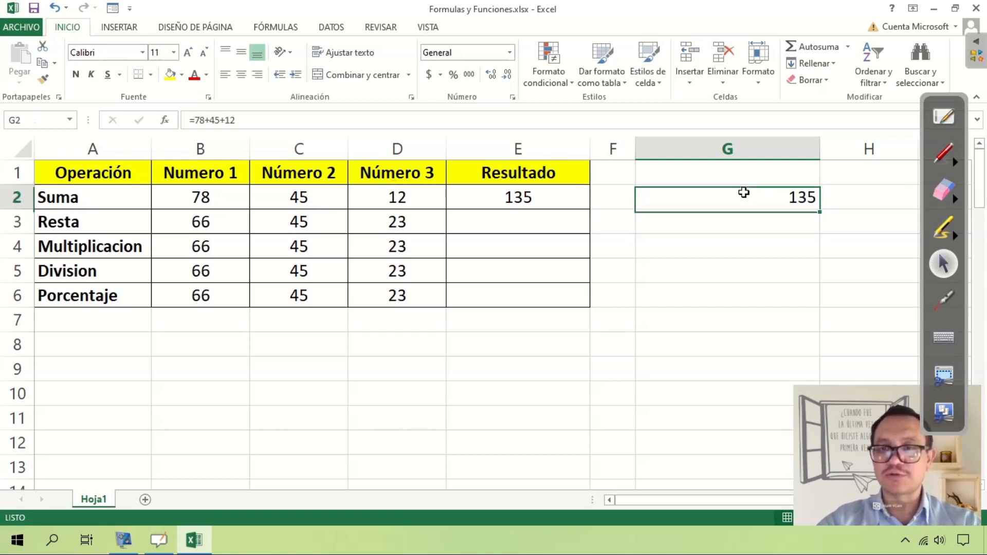
pyautogui.doubleClick(718, 201)
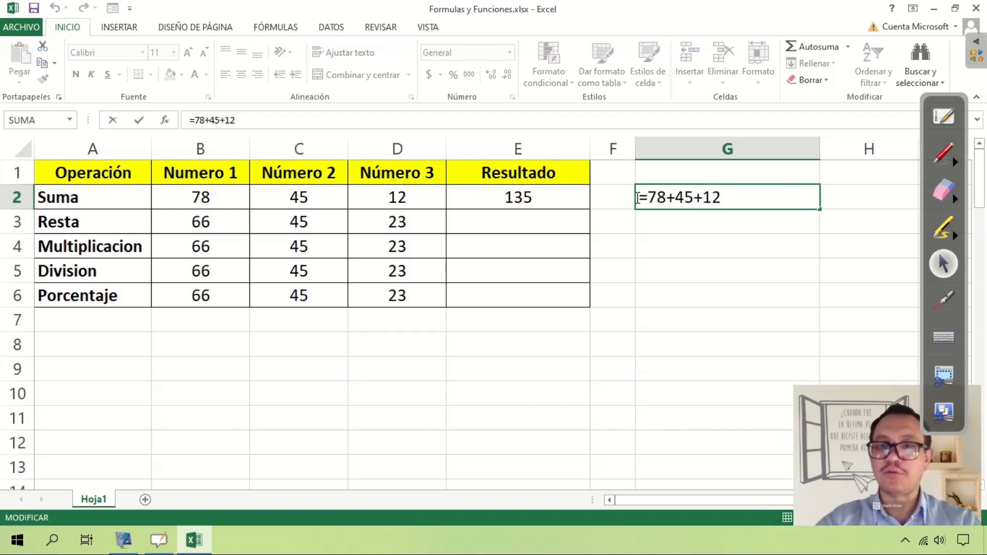
pyautogui.press('Escape')
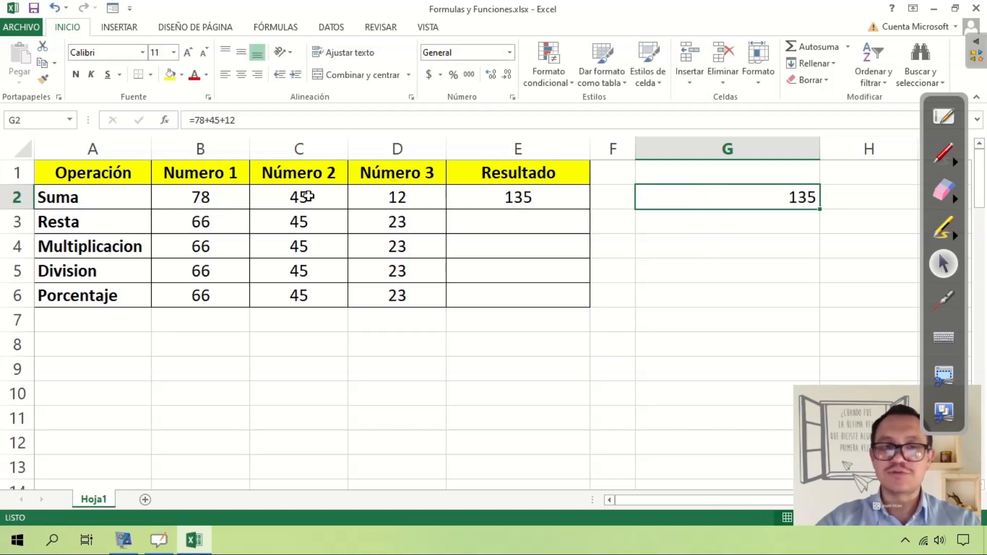
# Set Número 2 in the Suma row (C2) to 55.
pyautogui.click(288, 197)
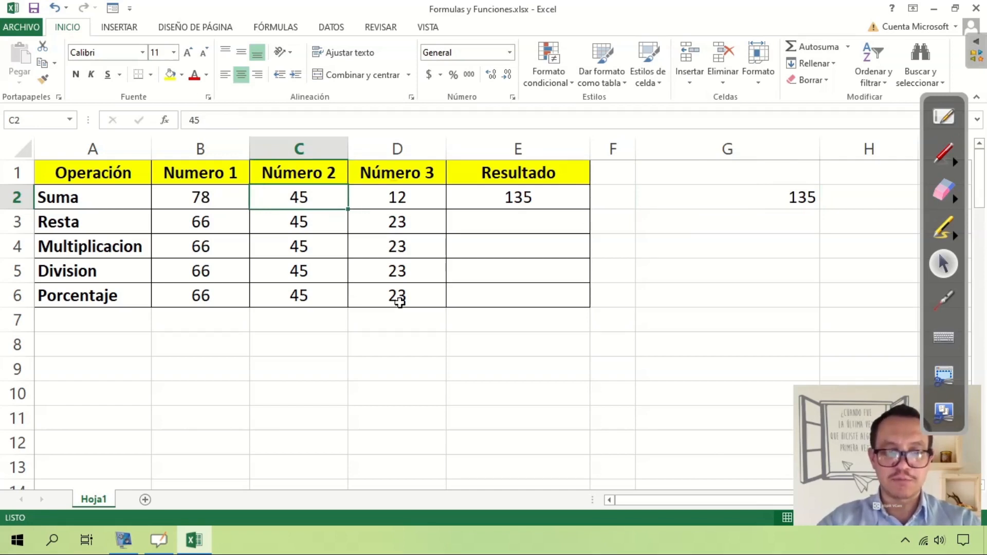
pyautogui.write('35')
pyautogui.press('BackSpace')
pyautogui.press('BackSpace')
pyautogui.write('55')
pyautogui.press('Return')
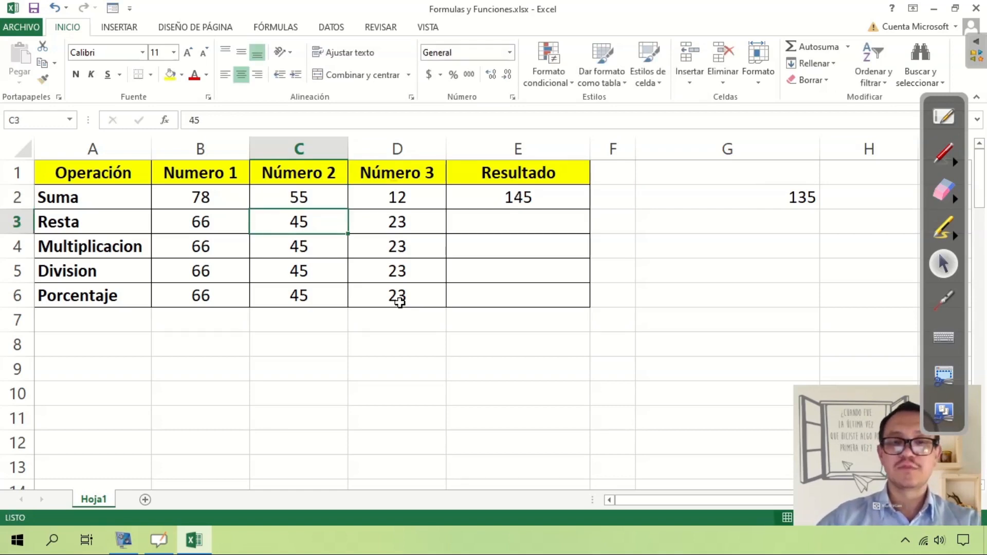
# Compare the cell-reference result in E2 with the literal-number formula in G2 against the new C2 value.
pyautogui.click(558, 198)
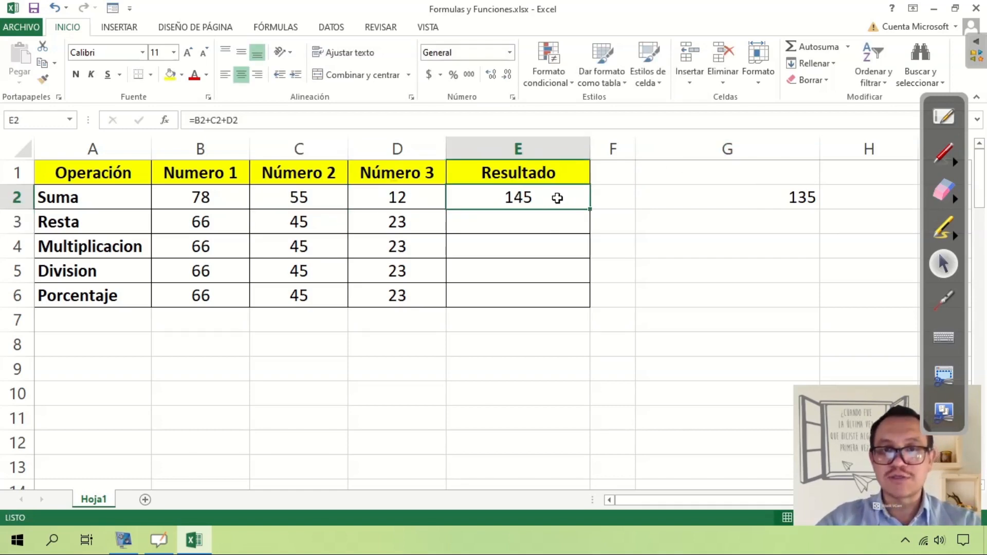
pyautogui.click(328, 199)
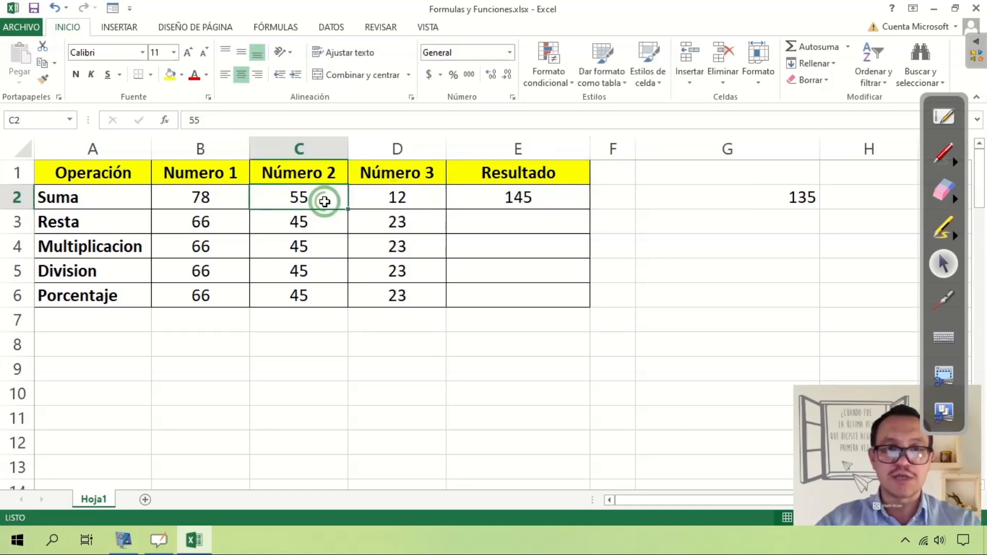
pyautogui.click(795, 204)
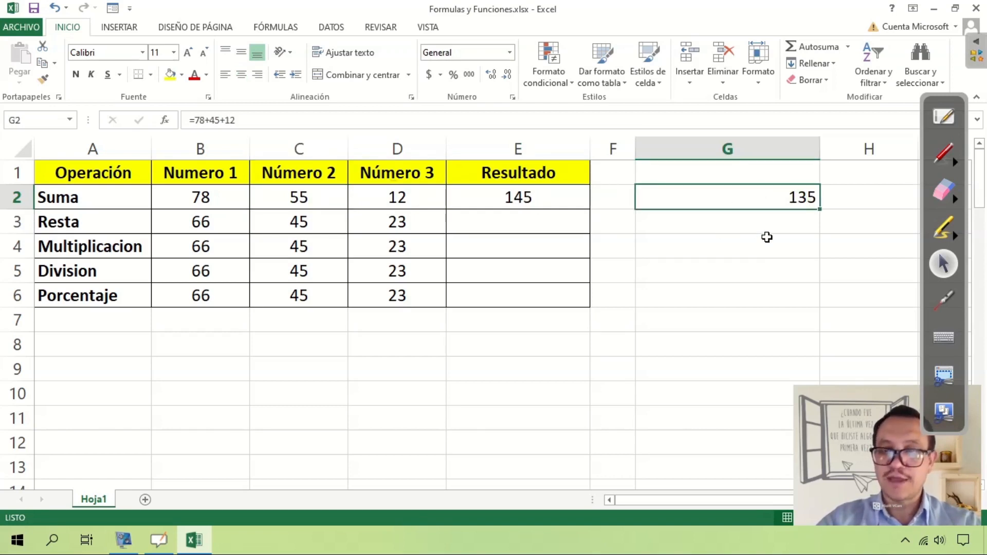
pyautogui.doubleClick(740, 206)
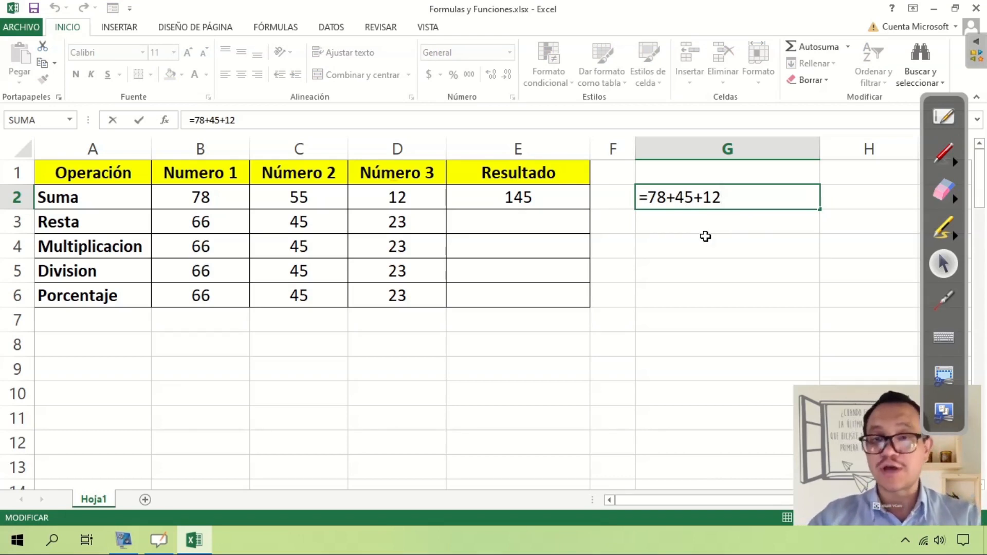
pyautogui.press('BackSpace')
pyautogui.press('BackSpace')
pyautogui.press('BackSpace')
pyautogui.press('BackSpace')
pyautogui.press('BackSpace')
pyautogui.press('BackSpace')
pyautogui.press('BackSpace')
pyautogui.press('BackSpace')
pyautogui.press('BackSpace')
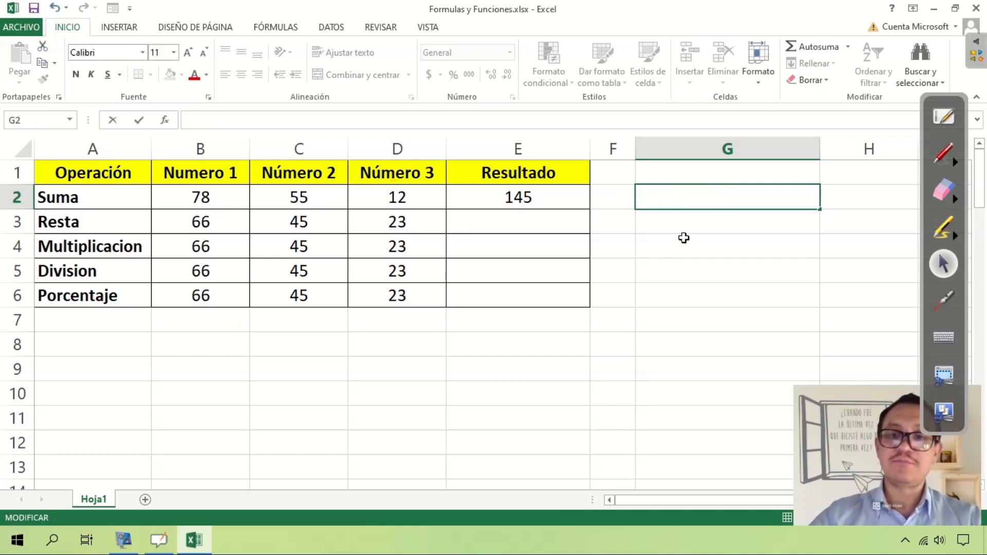
pyautogui.press('Escape')
# Examine the cell references of the Suma formula in E2 in edit mode and accept it unedited.
pyautogui.click(541, 201)
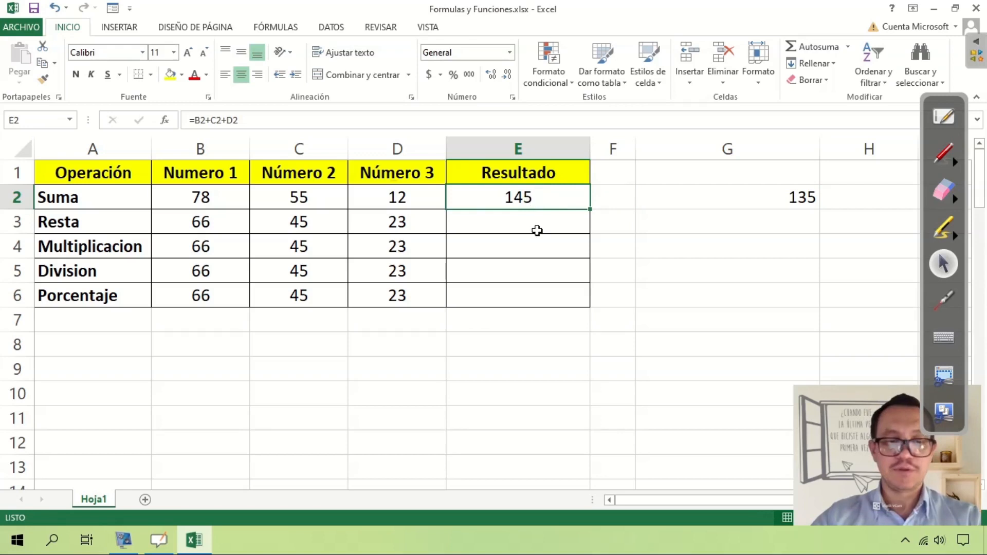
pyautogui.press('F2')
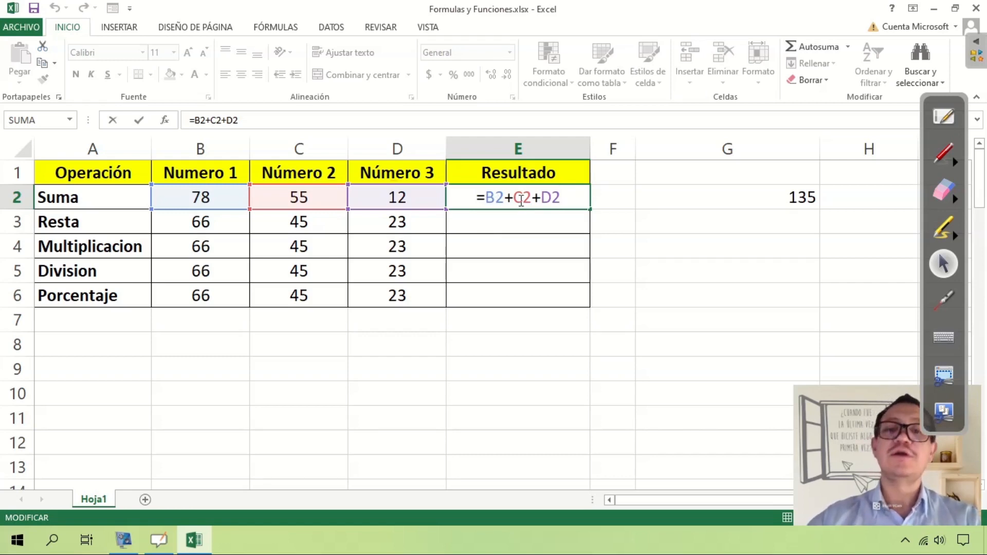
pyautogui.press('Return')
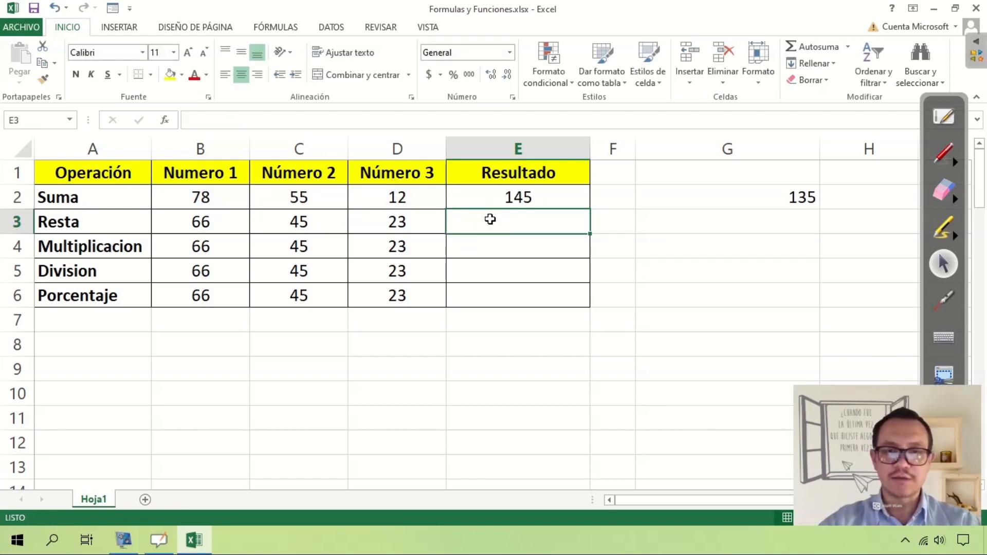
# Enter the subtraction formula =B3-C3-D3 in the Resta row's Resultado cell (E3).
pyautogui.write('=')
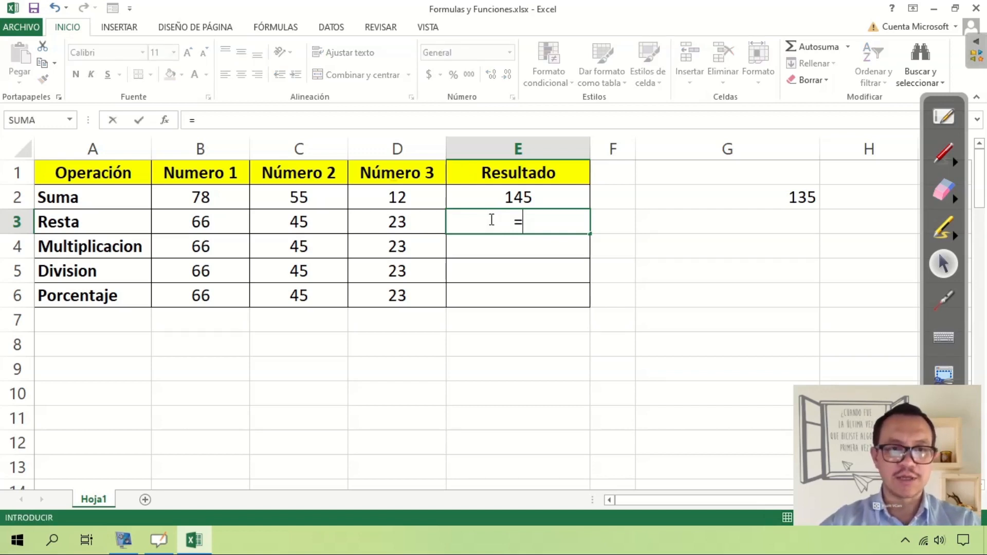
pyautogui.write('B3')
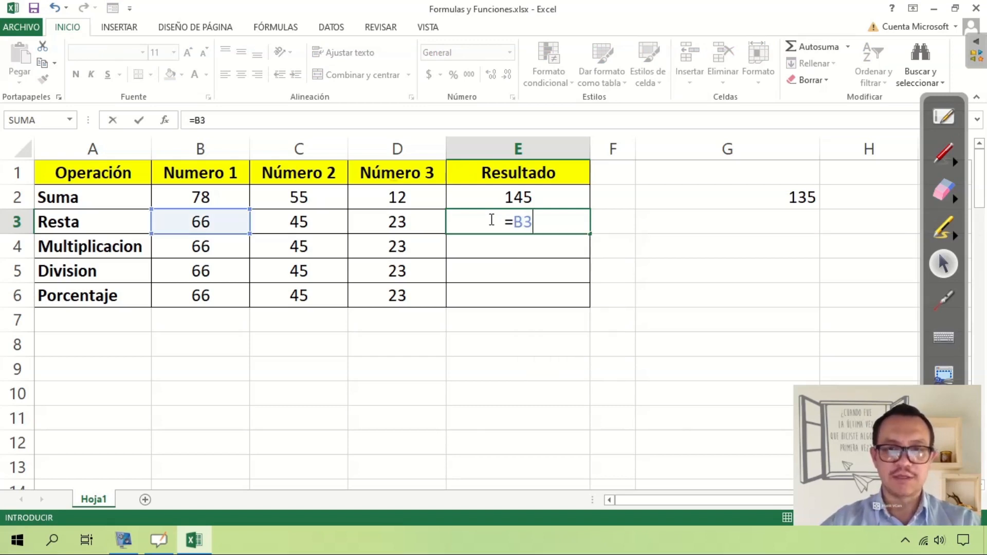
pyautogui.write('-C')
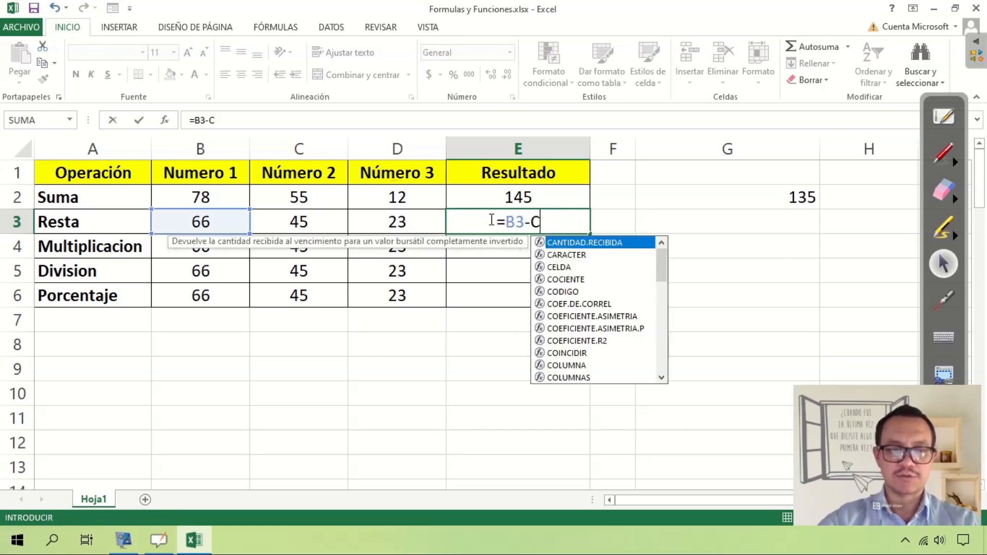
pyautogui.write('3-D')
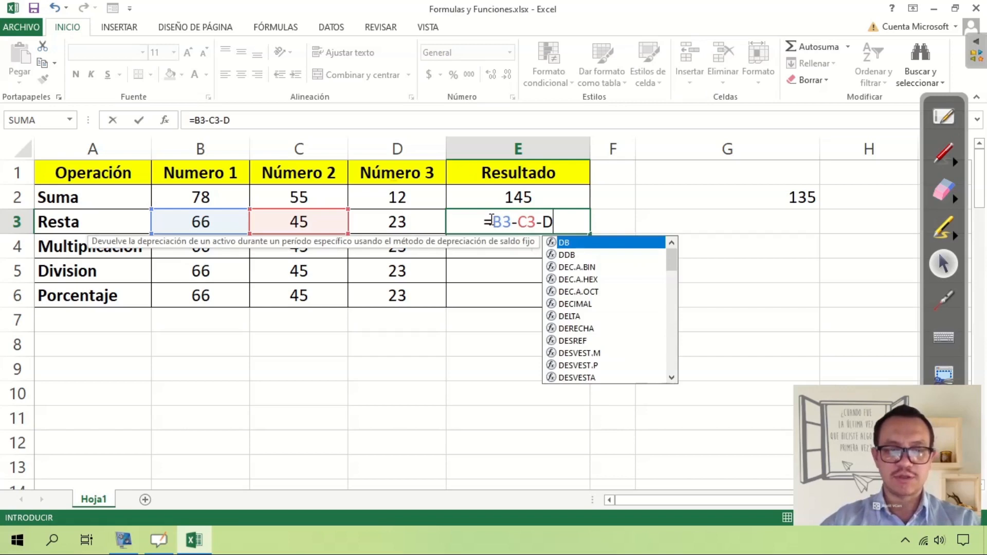
pyautogui.write('3')
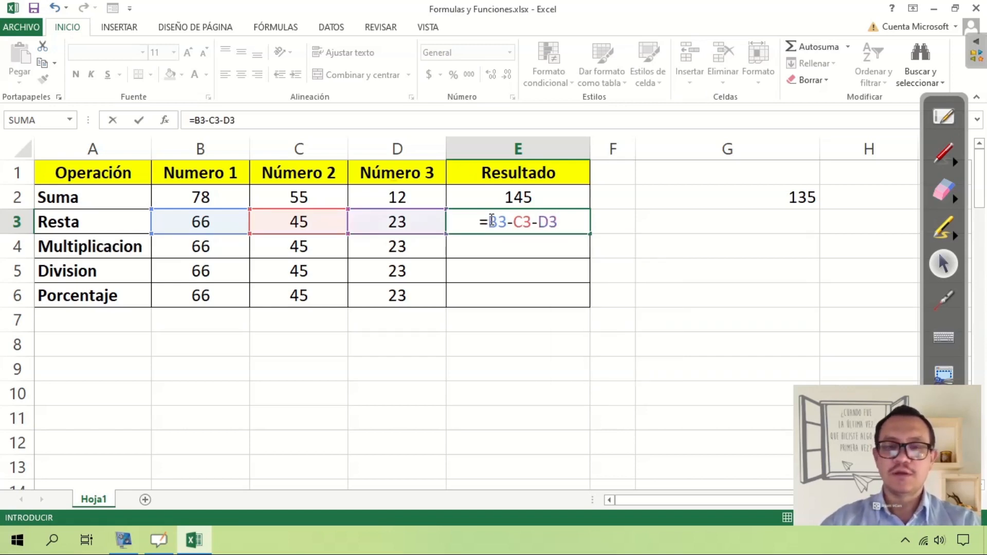
pyautogui.press('Return')
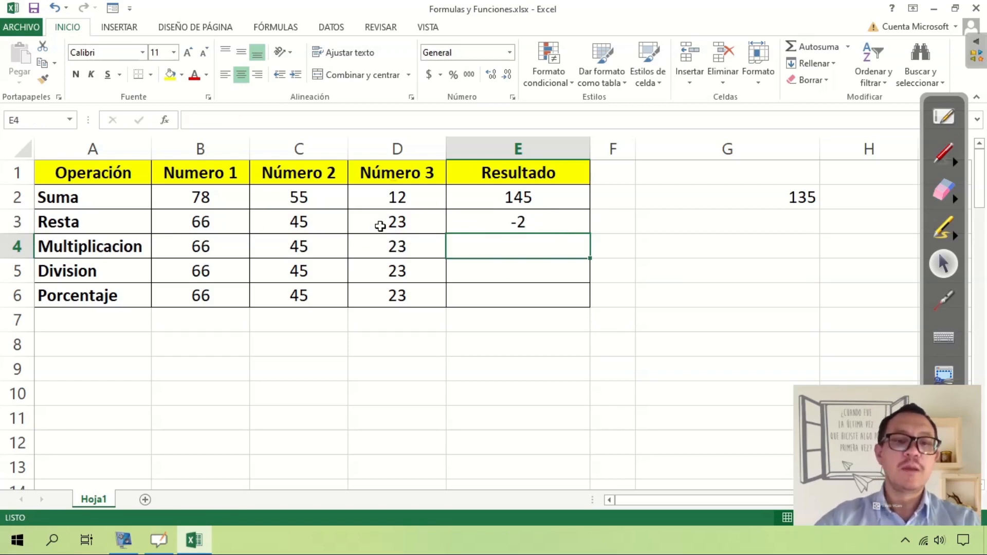
# Enter the multiplication formula =B4*C4*D4 in the Multiplicacion row's Resultado cell (E4).
pyautogui.write('=')
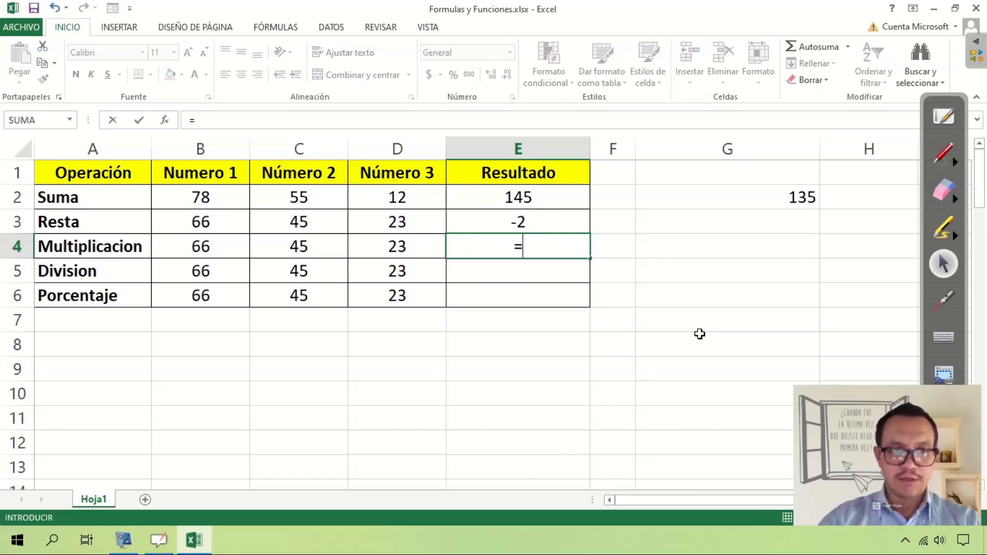
pyautogui.write('B4')
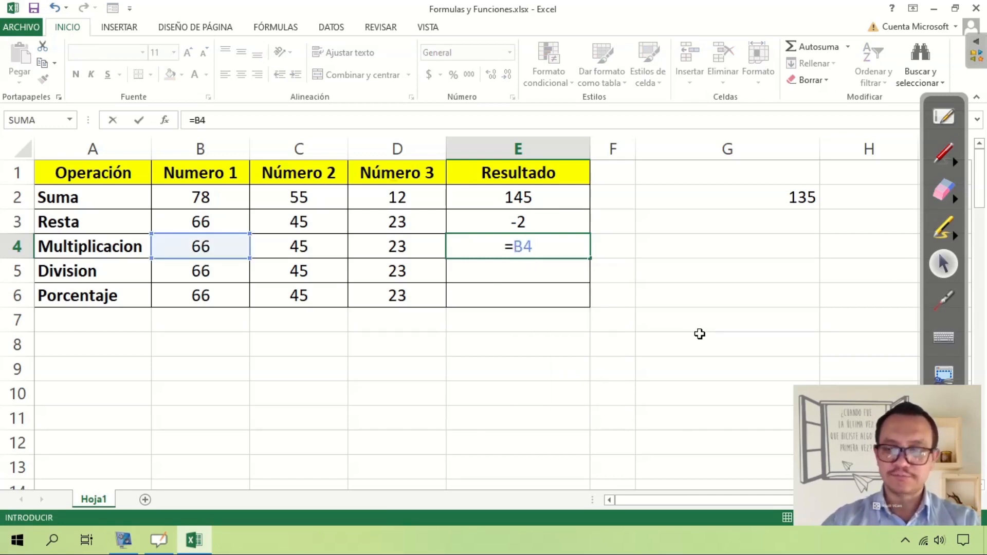
pyautogui.write('*')
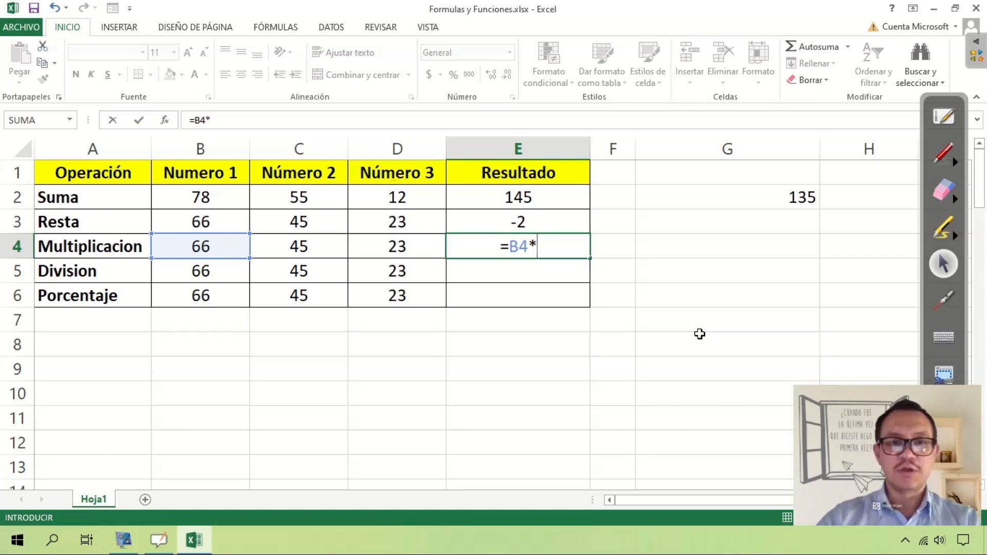
pyautogui.write('C4+')
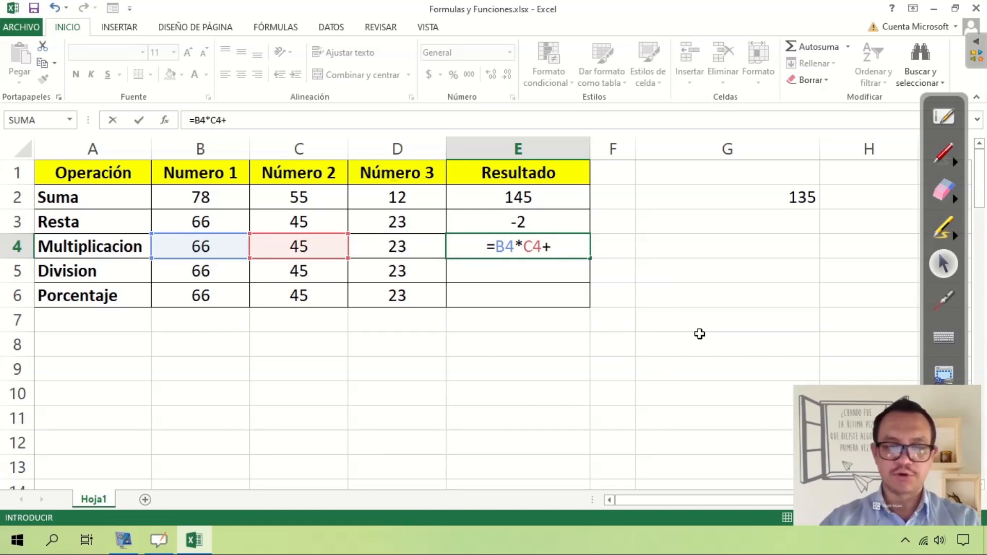
pyautogui.press('BackSpace')
pyautogui.write('*D4')
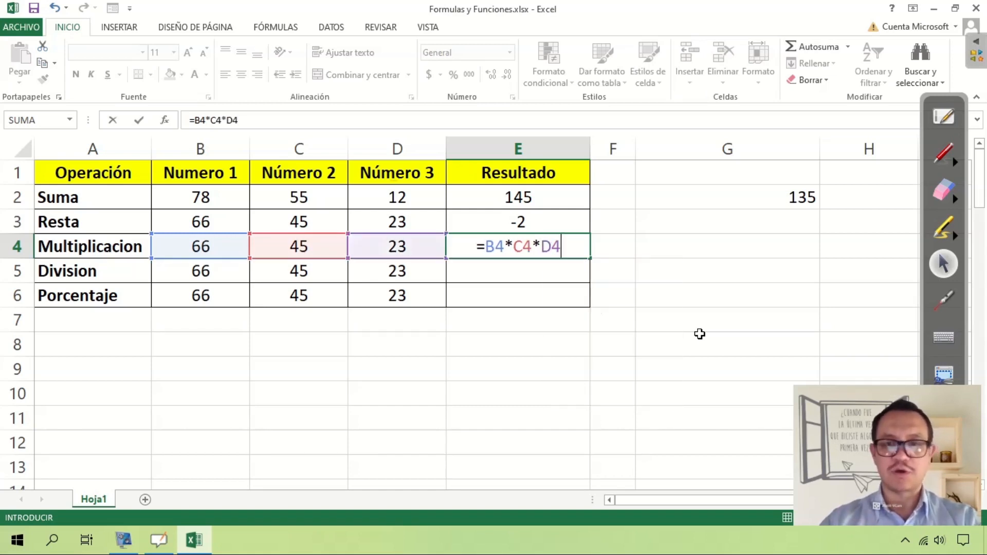
pyautogui.press('Return')
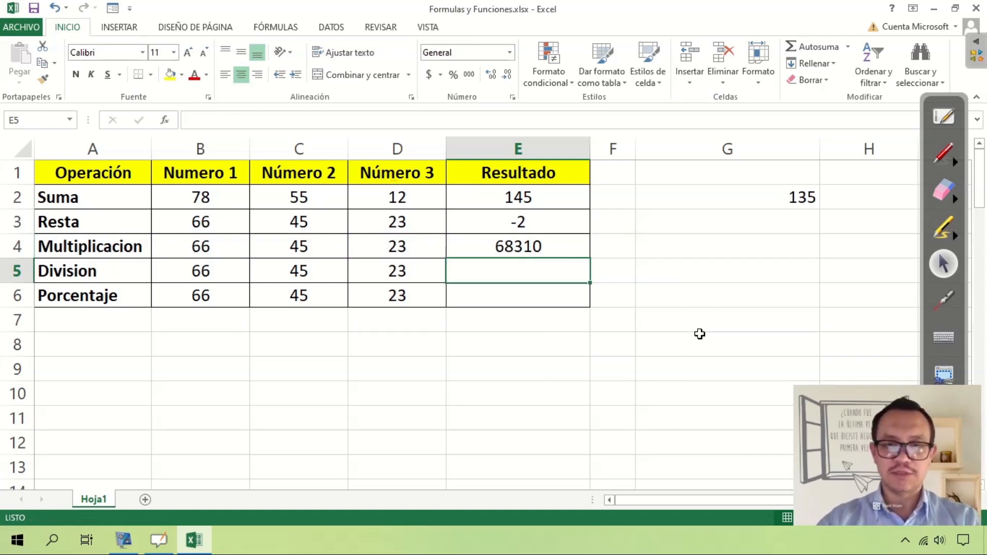
# Clear Número 3 in the Division row (D5) so that only two operands remain.
pyautogui.press('Left')
pyautogui.press('Delete')
pyautogui.press('Right')
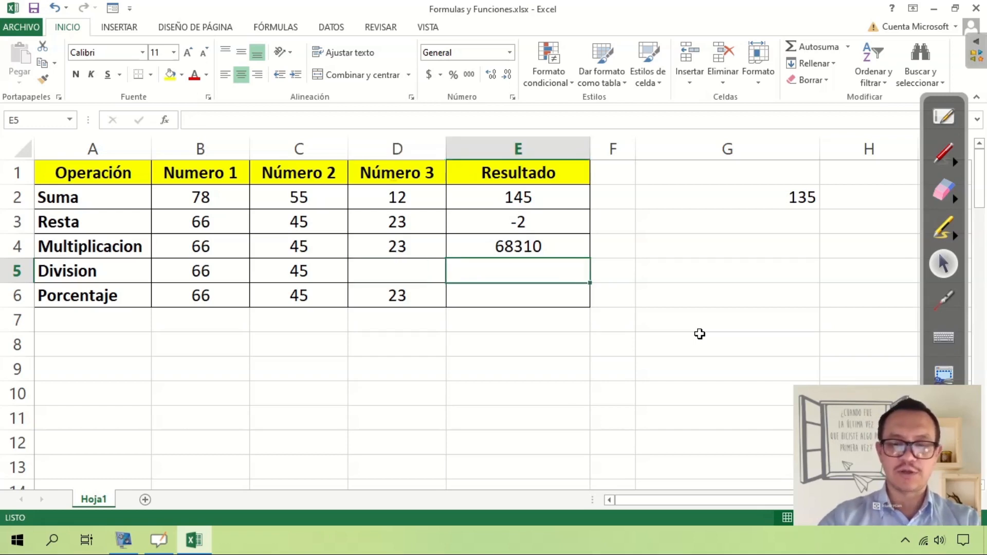
# Enter the division formula =B5/C5 in the Division row's Resultado cell (E5).
pyautogui.write('=')
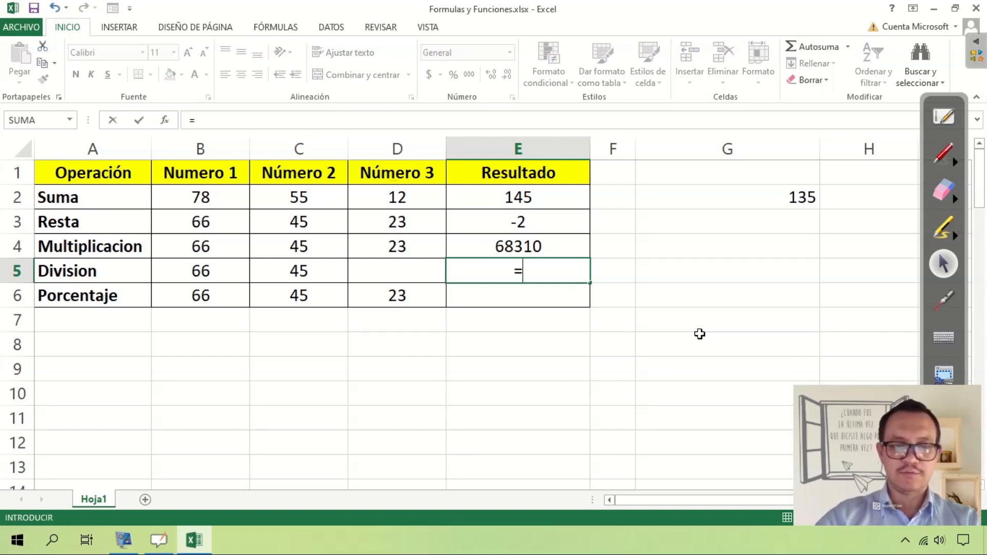
pyautogui.write('B5/')
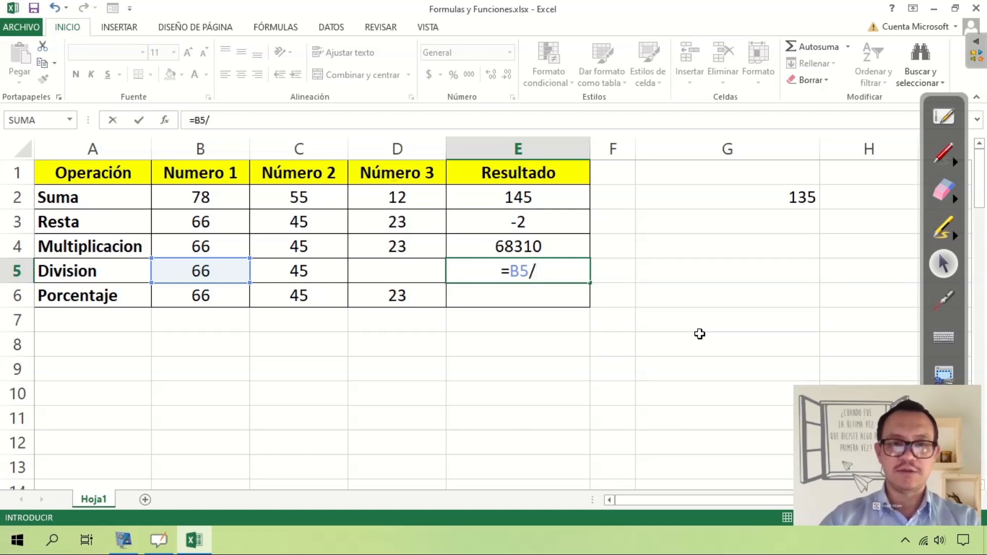
pyautogui.write('C5')
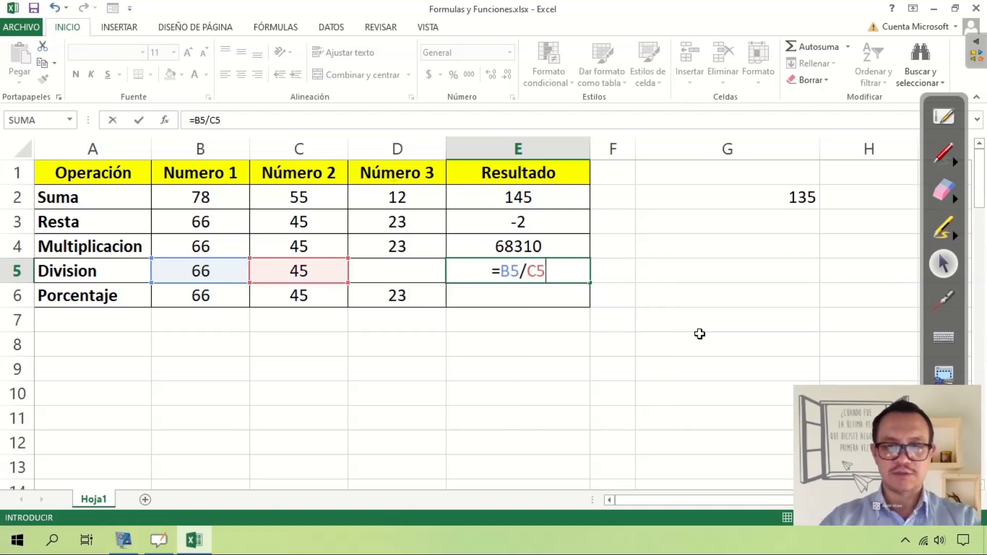
pyautogui.press('Return')
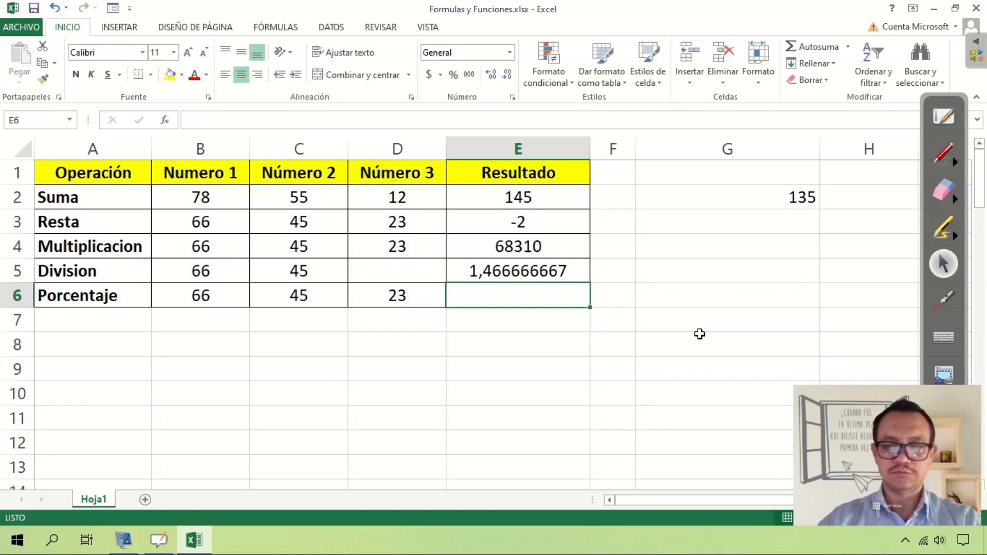
pyautogui.press('Up')
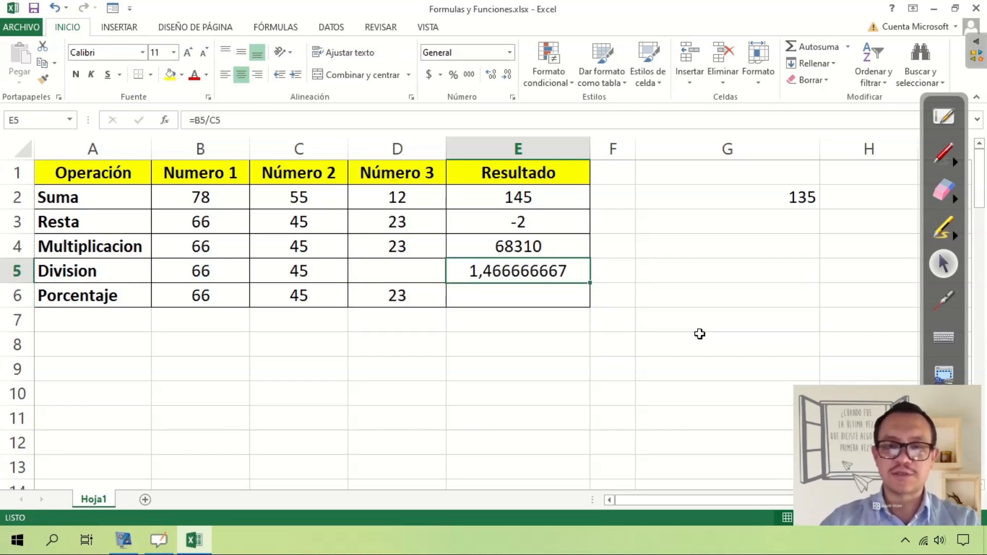
pyautogui.press('Down')
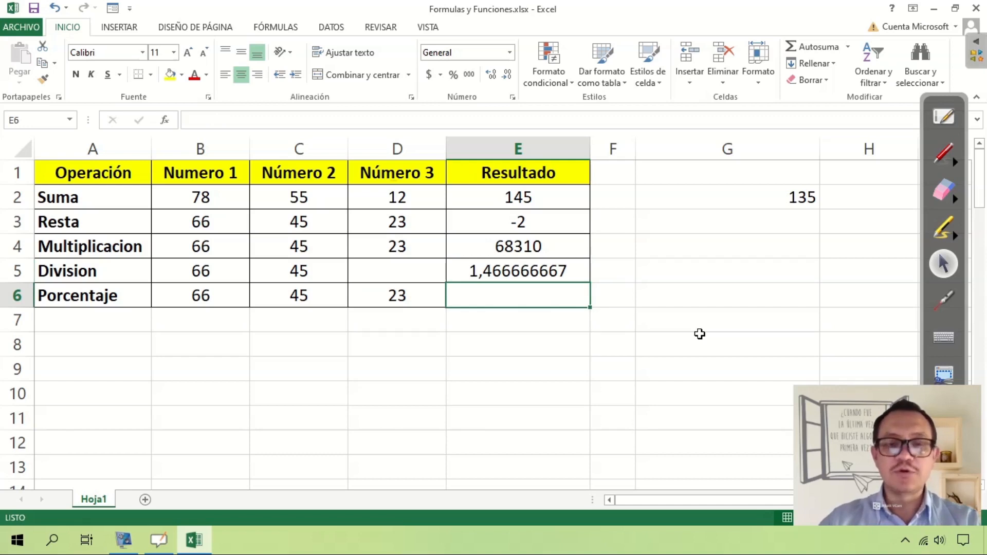
# Clear Número 3 (D6) in the Porcentaje row and set its Número 2 (C6) to 10.
pyautogui.press('Left')
pyautogui.press('Left')
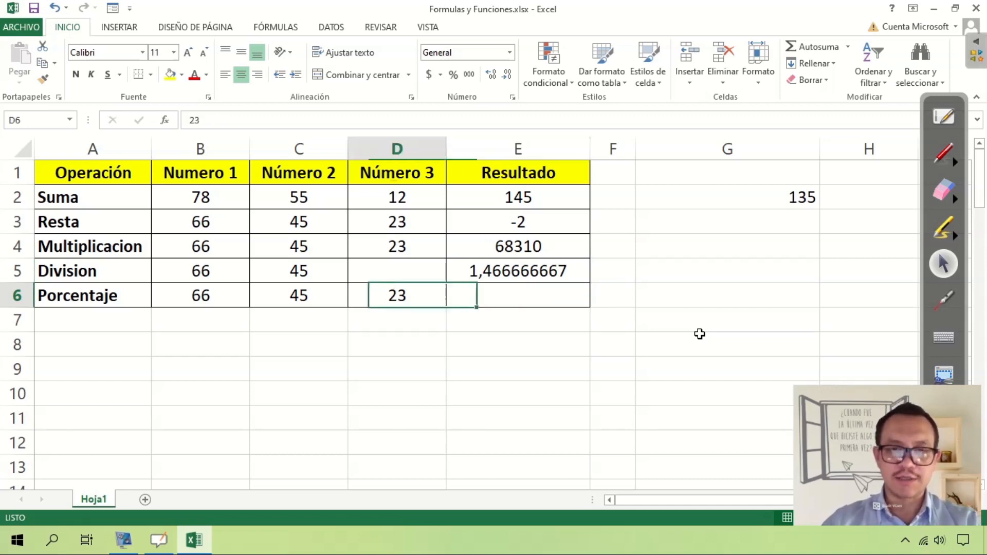
pyautogui.press('Delete')
pyautogui.press('Right')
pyautogui.press('Delete')
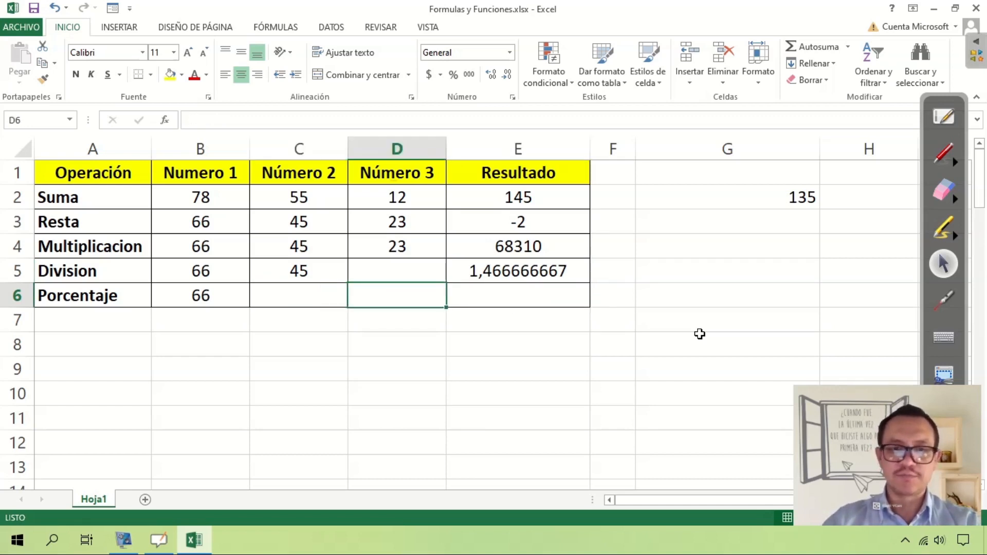
pyautogui.press('Left')
pyautogui.write('10')
pyautogui.press('Return')
# Enter the percentage formula =B6*C6% in the Porcentaje row's Resultado cell (E6).
pyautogui.press('Up')
pyautogui.press('Left')
pyautogui.press('Left')
pyautogui.press('Right')
pyautogui.press('Right')
pyautogui.press('Right')
pyautogui.press('Right')
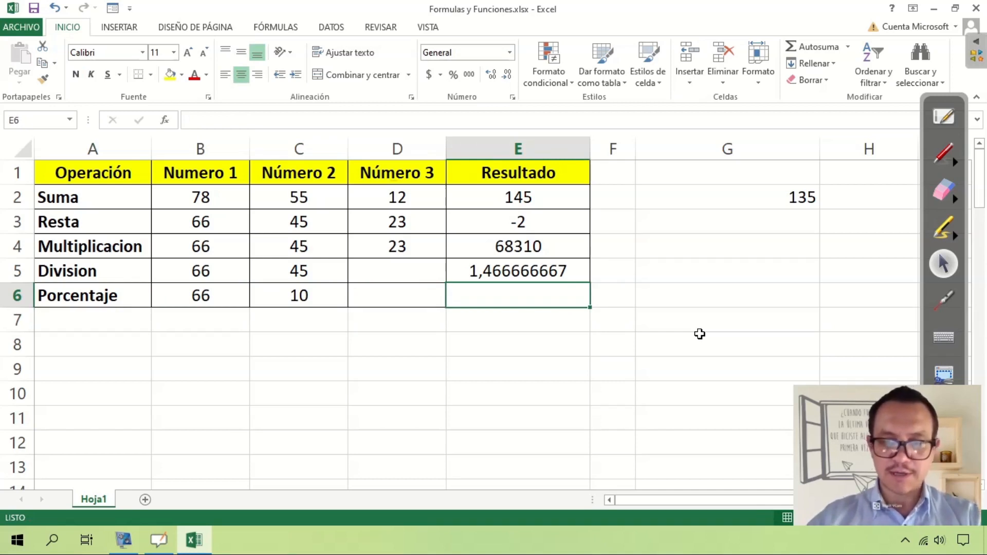
pyautogui.write('=')
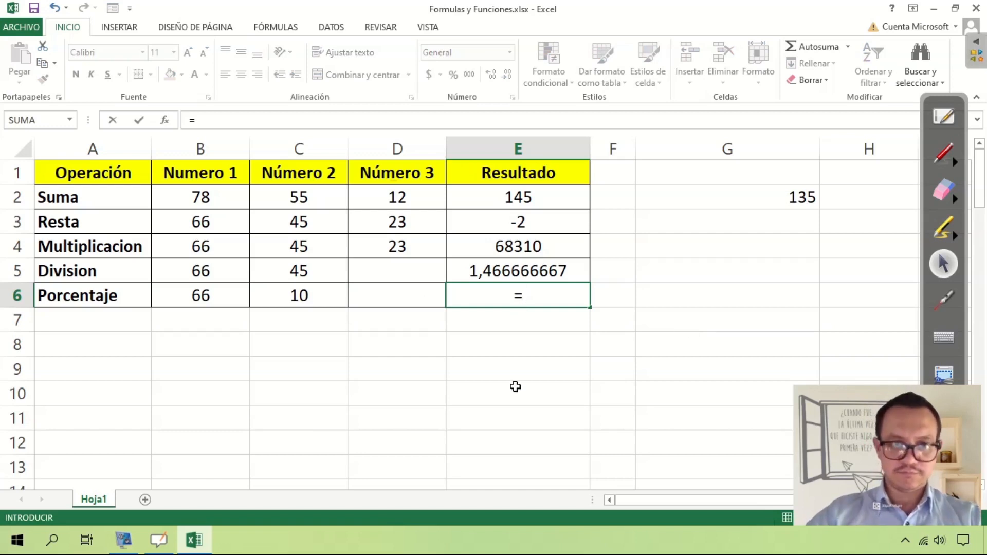
pyautogui.write('B')
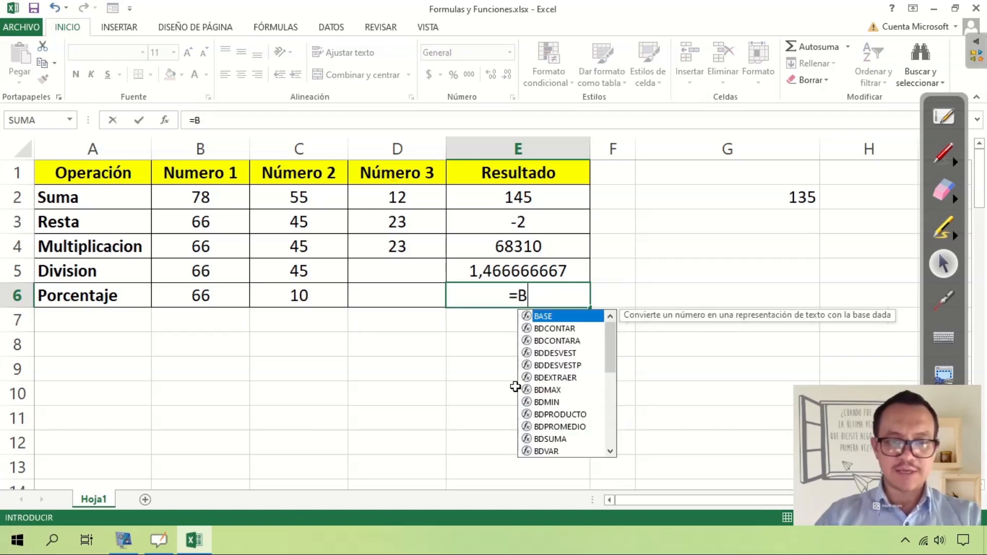
pyautogui.write('6*C')
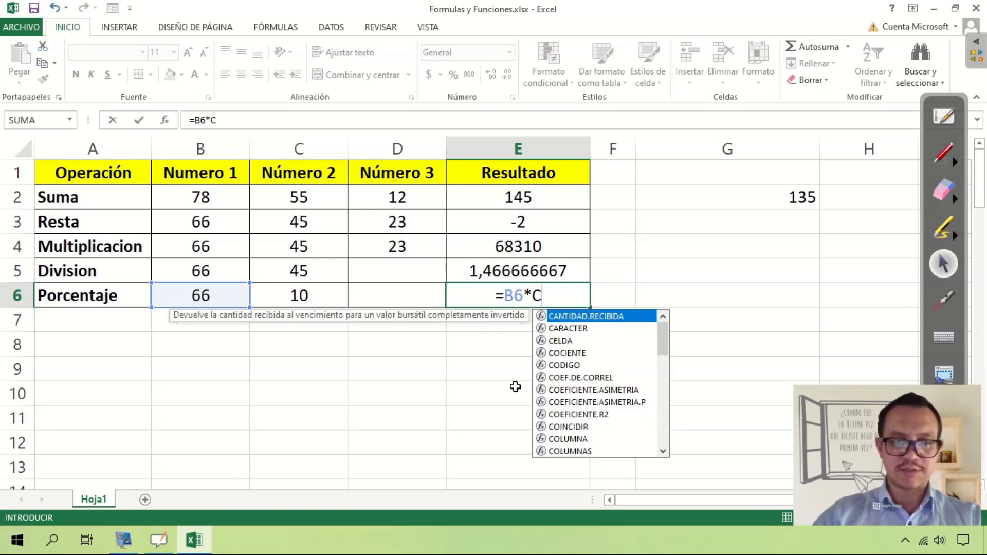
pyautogui.write('6')
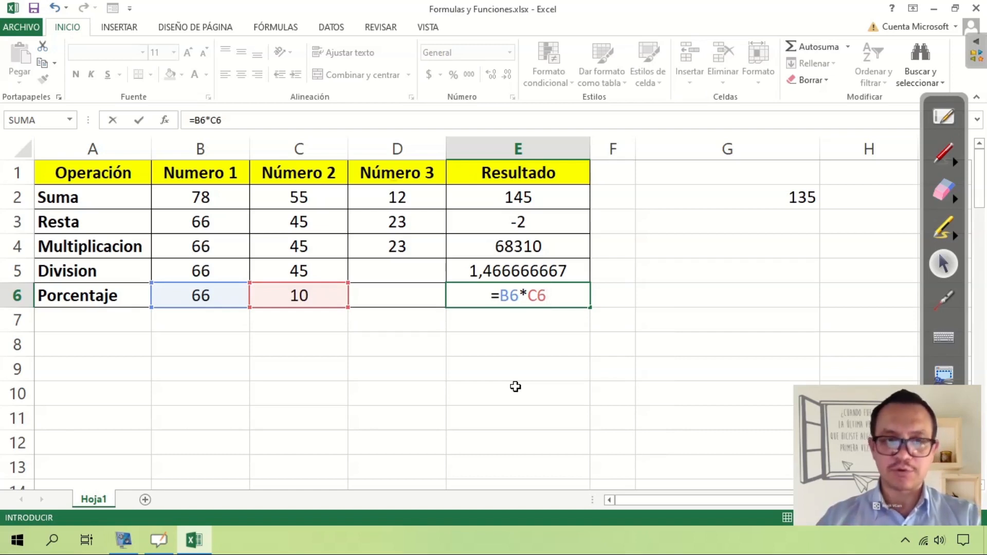
pyautogui.write('%')
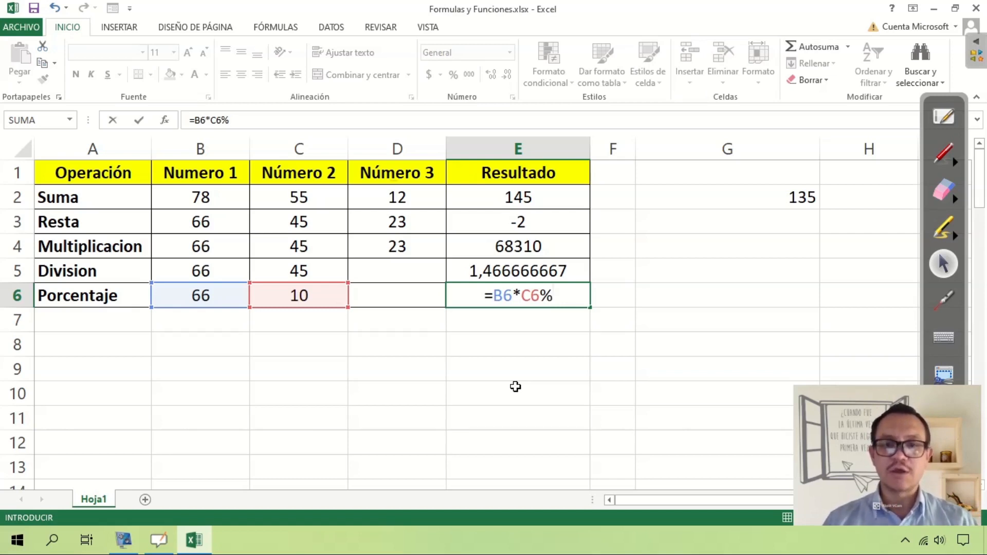
pyautogui.press('Return')
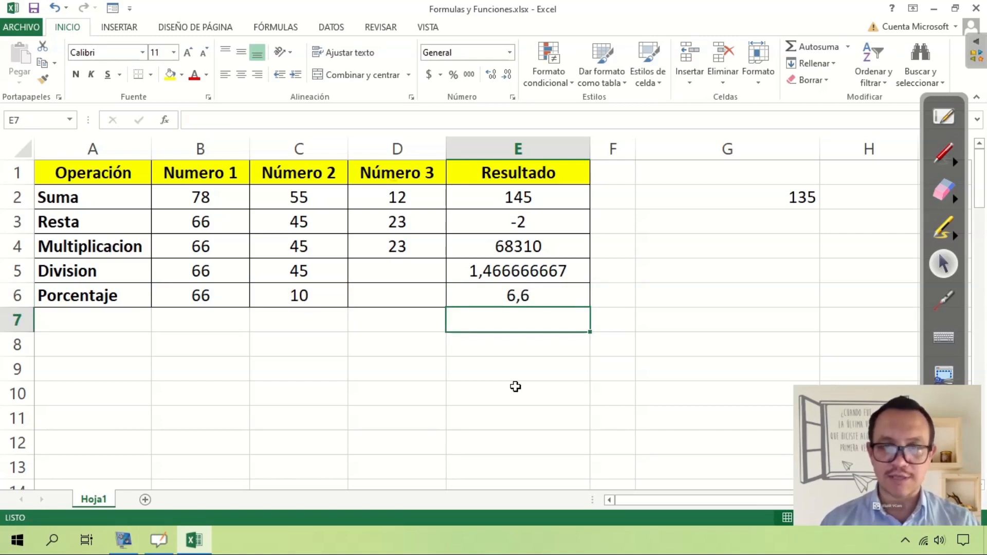
# Examine the references and percent sign of the Porcentaje formula in E6 in edit mode, leaving it unedited.
pyautogui.press('Up')
pyautogui.press('F2')
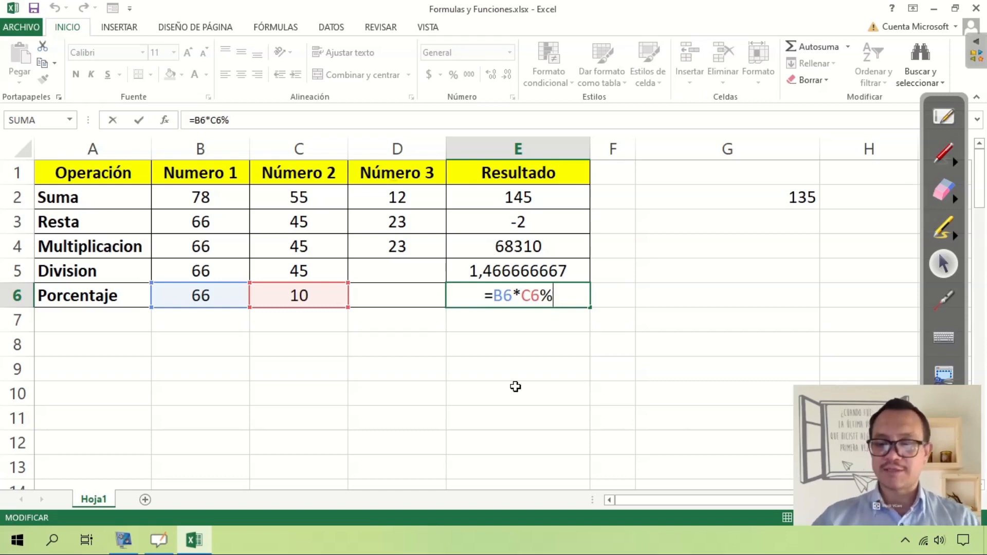
pyautogui.press('Return')
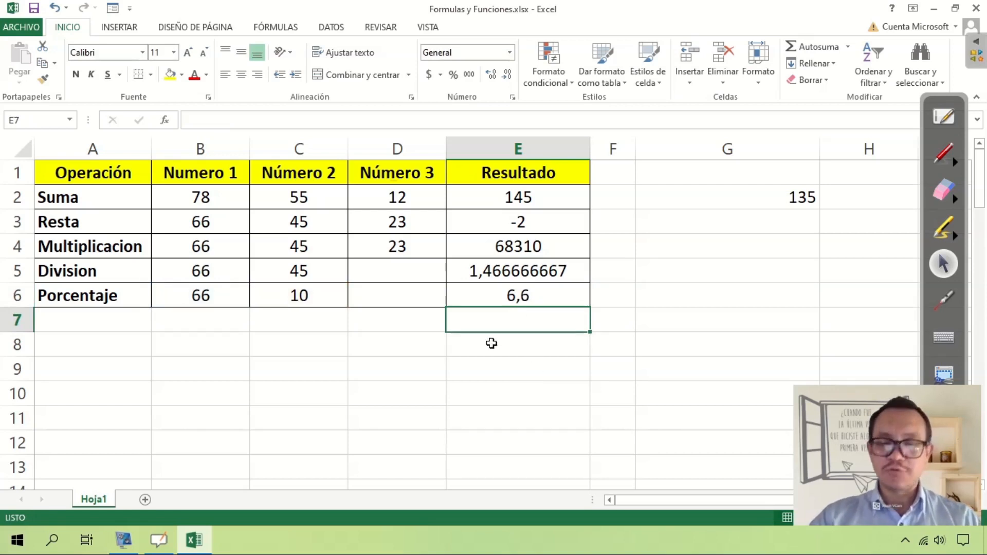
# Set Número 2 in the Porcentaje row (C6) to 50.
pyautogui.click(302, 298)
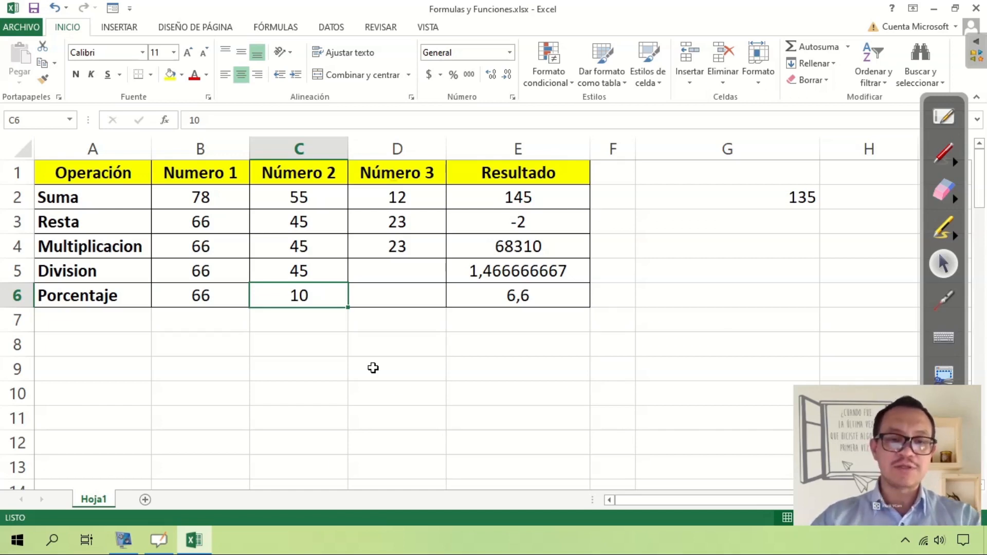
pyautogui.write('50')
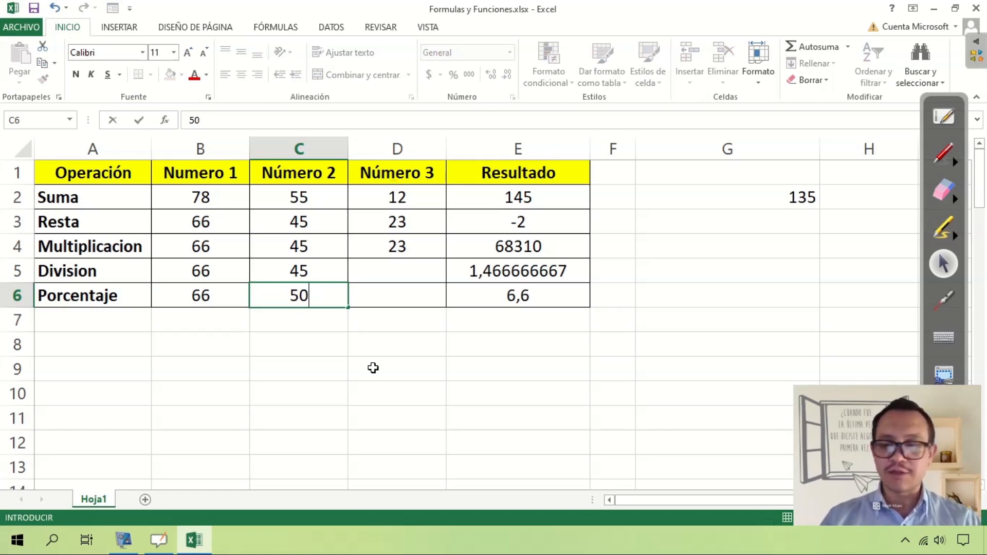
pyautogui.press('Return')
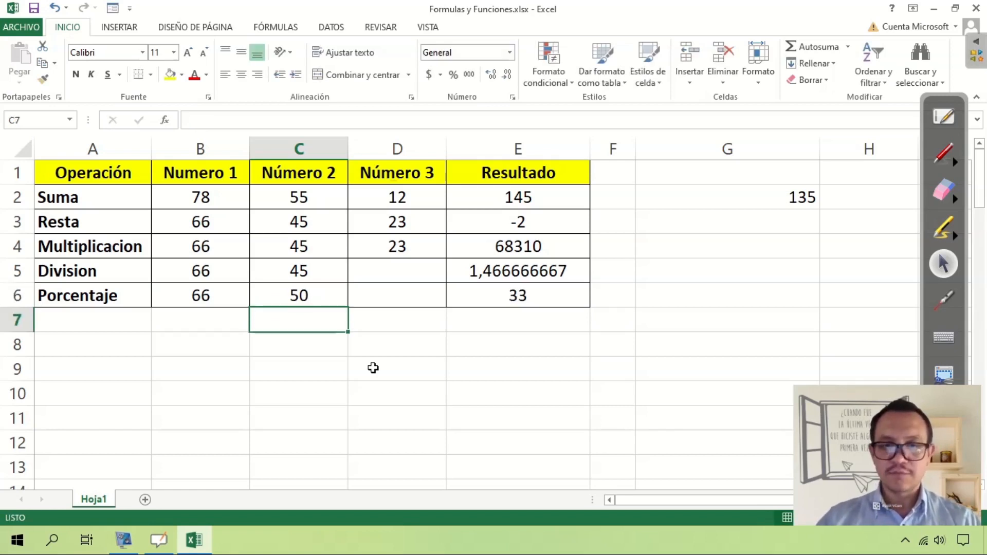
# Review the Porcentaje result and its formula in E6 against the new C6 value, accepting the formula unedited.
pyautogui.click(544, 293)
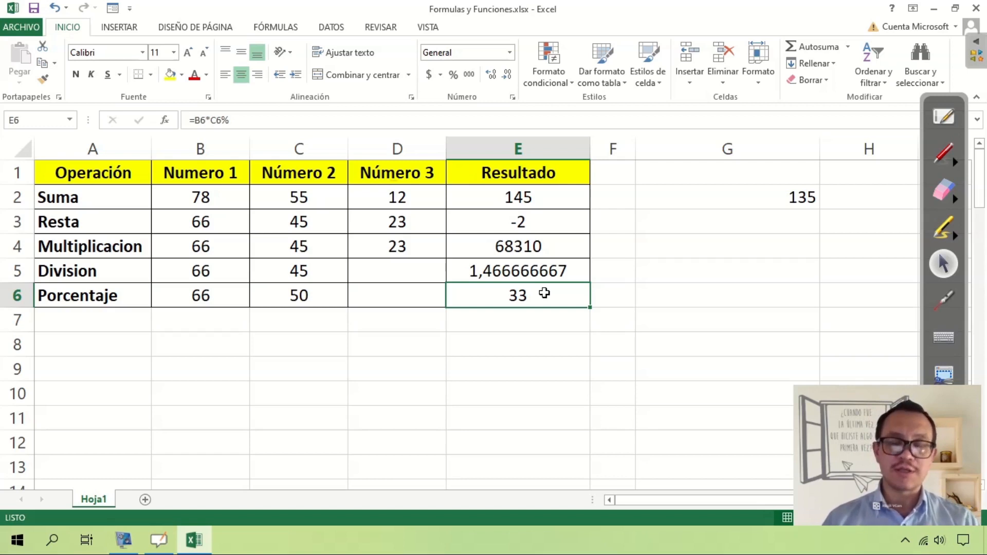
pyautogui.doubleClick(545, 293)
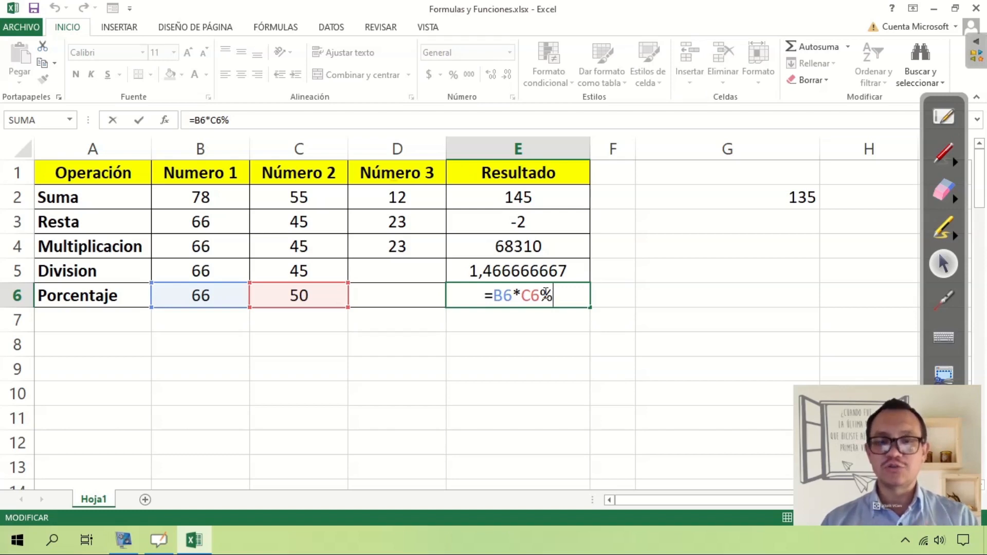
pyautogui.hotkey('ctrl', 'Return')
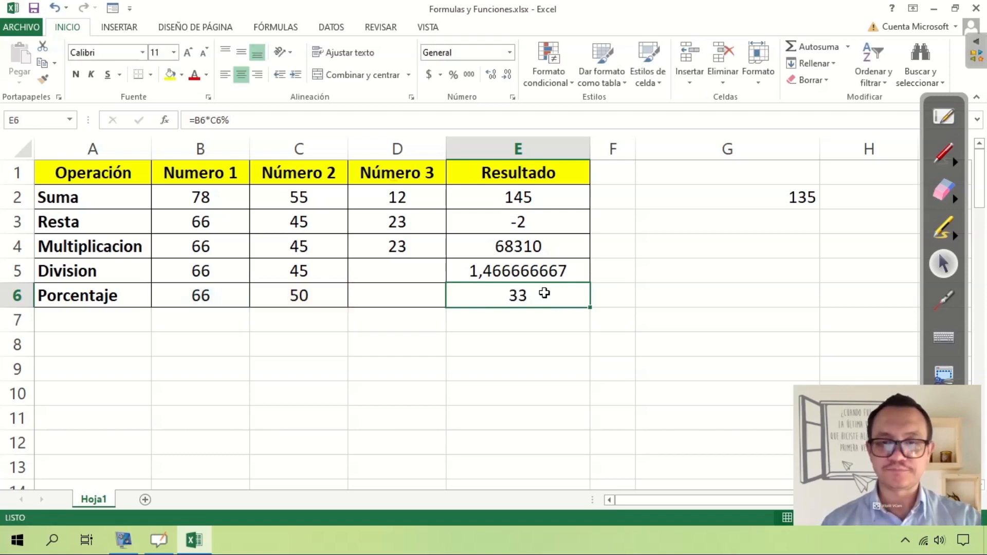